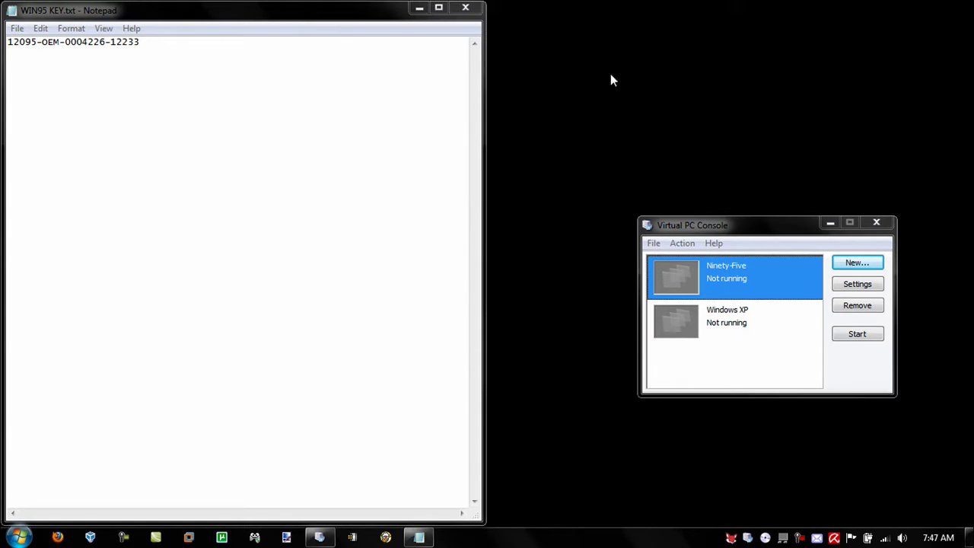
Step: Minimize the Notepad window holding WIN95 KEY.txt
click(420, 9)
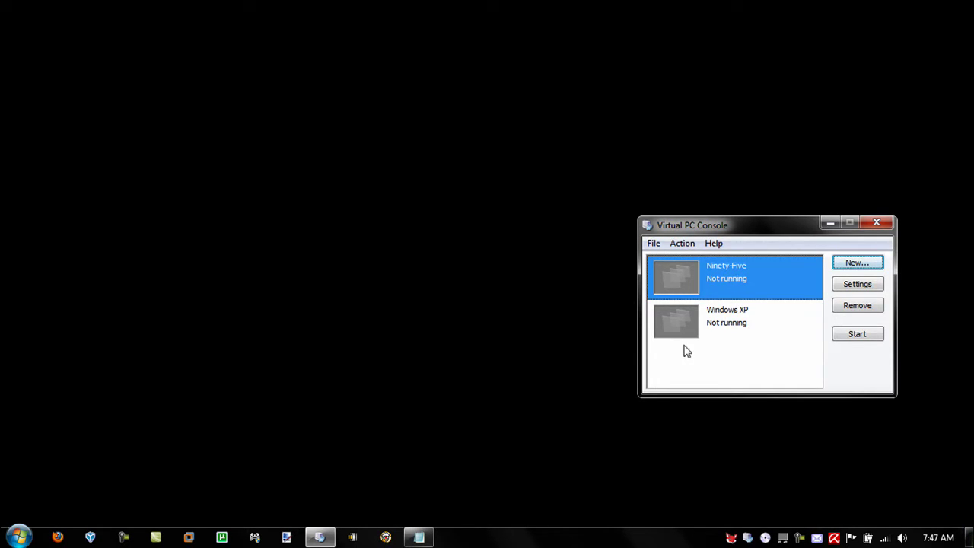
Step: Start the Ninety-Five machine and attach the W95_PLUS_AR.iso CD image
click(868, 337)
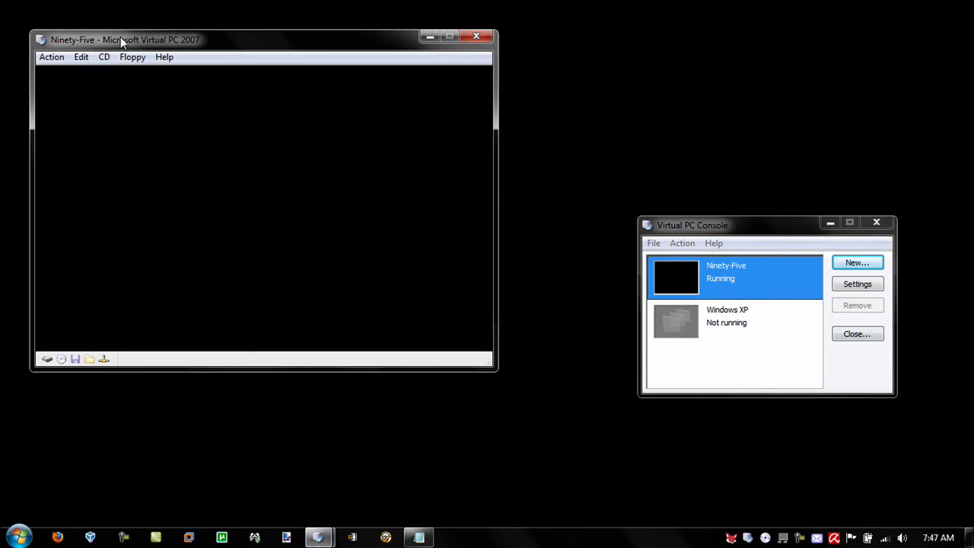
drag(120, 40, 258, 56)
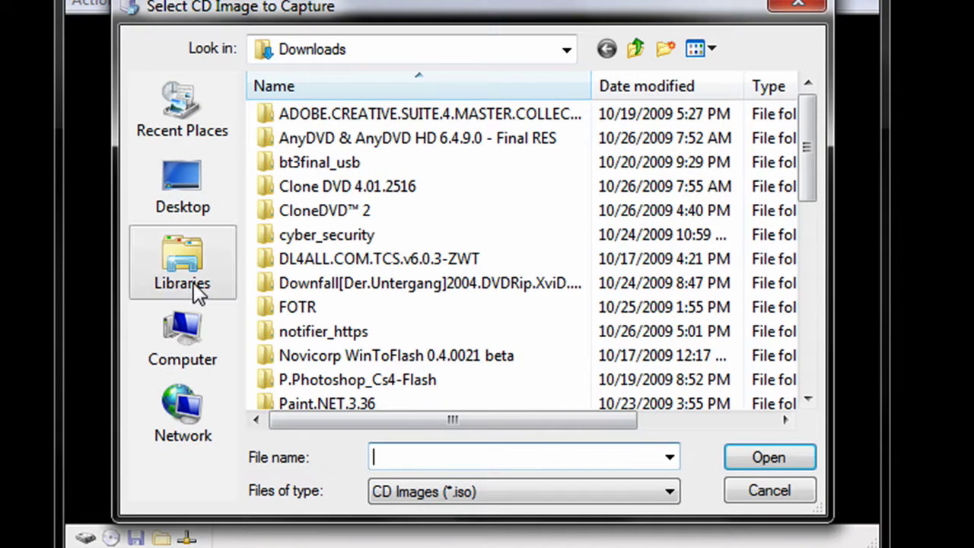
scroll(305, 258, down, 8)
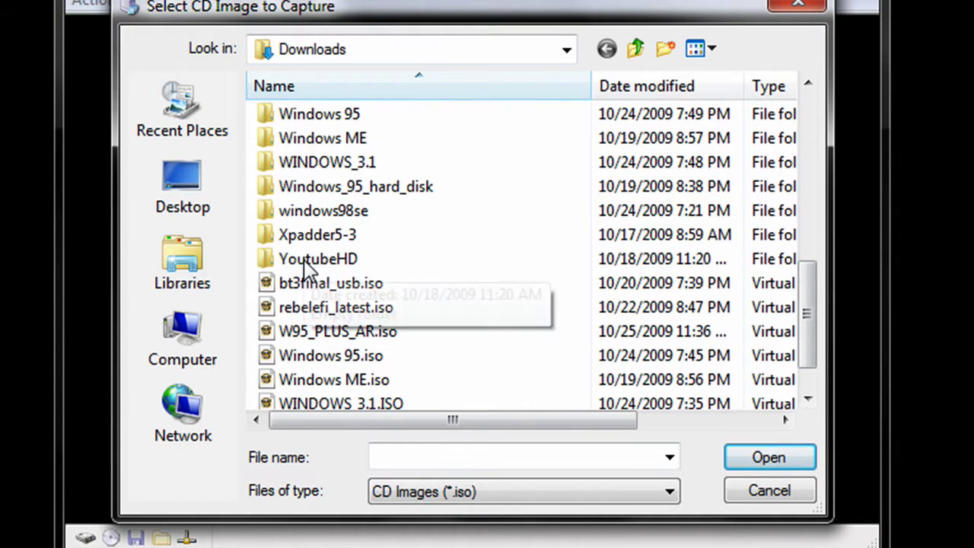
scroll(308, 268, down, 1)
click(335, 283)
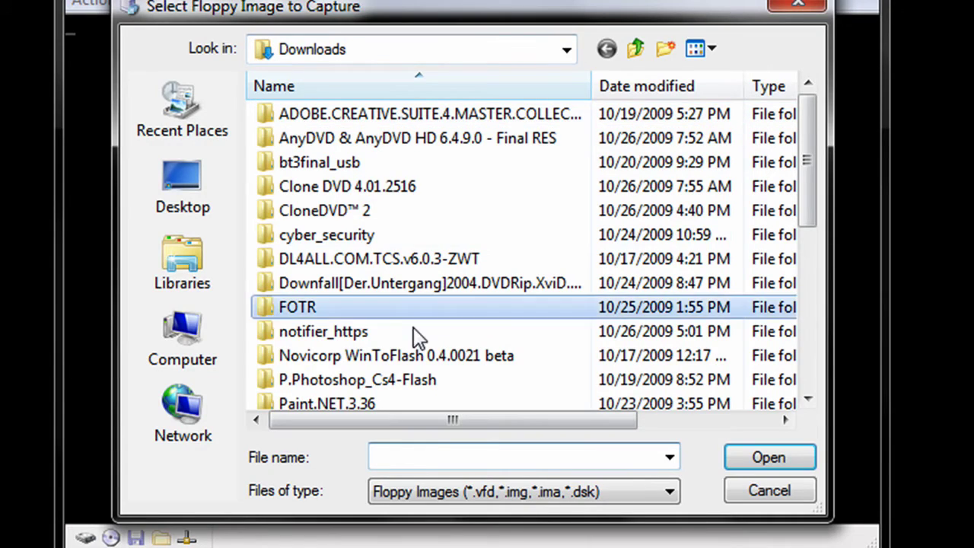
scroll(415, 330, down, 5)
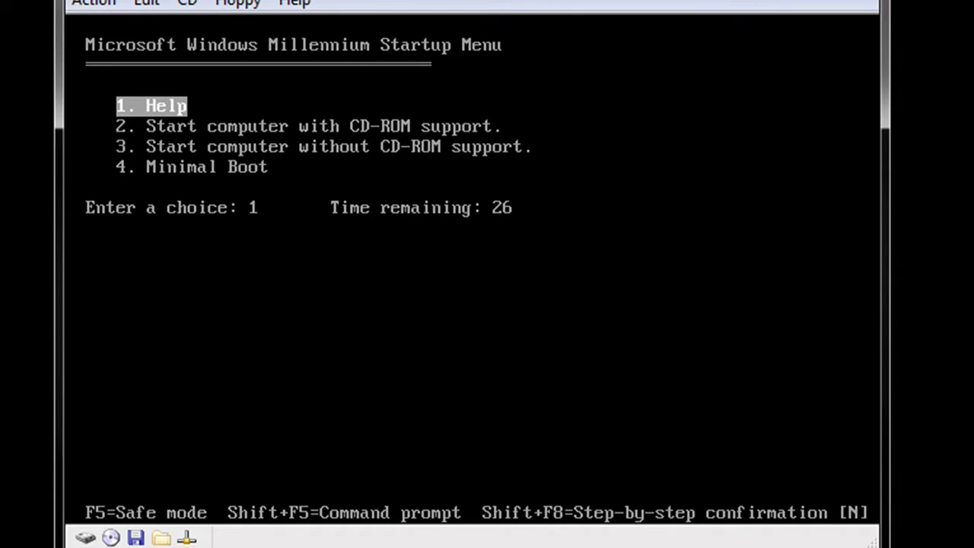
Step: Boot from the startup menu choosing to start without CD-ROM support
key(Down)
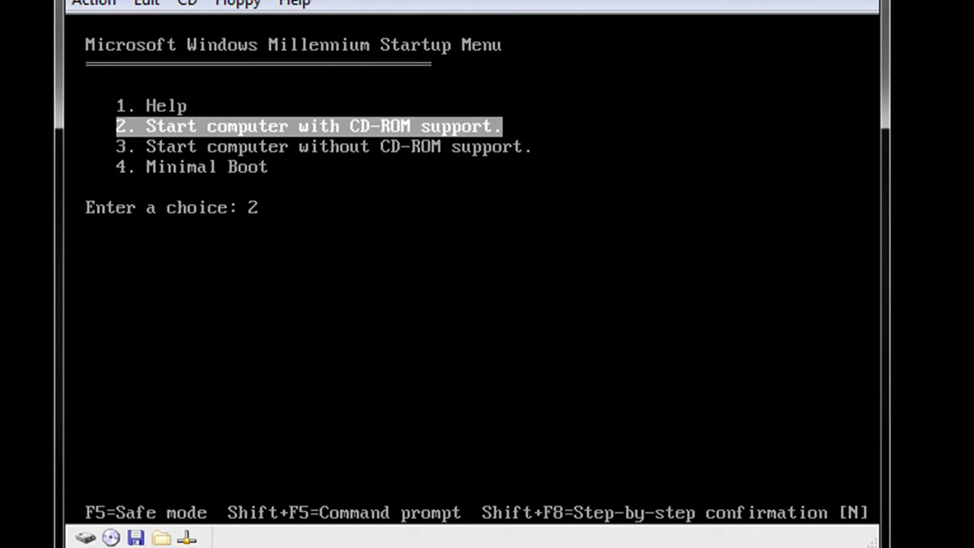
key(Down)
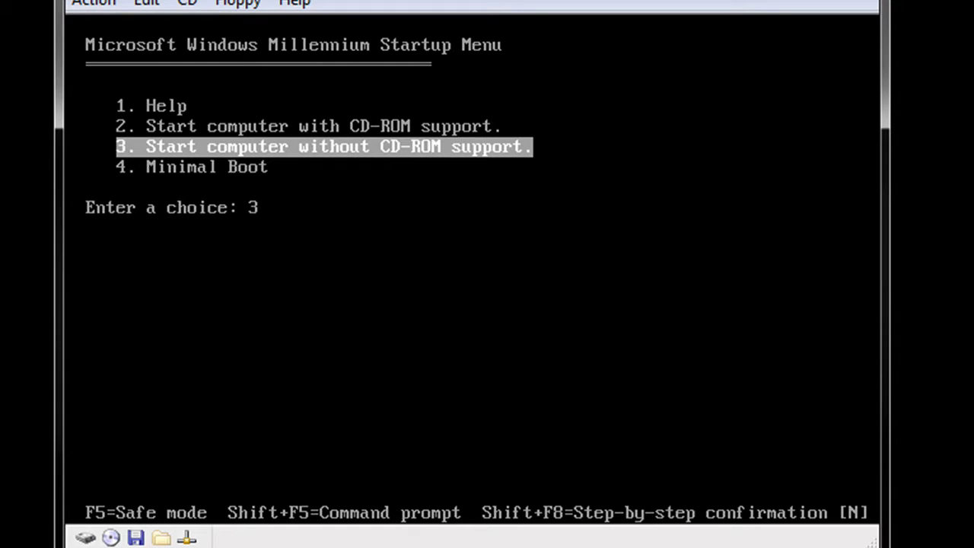
key(Return)
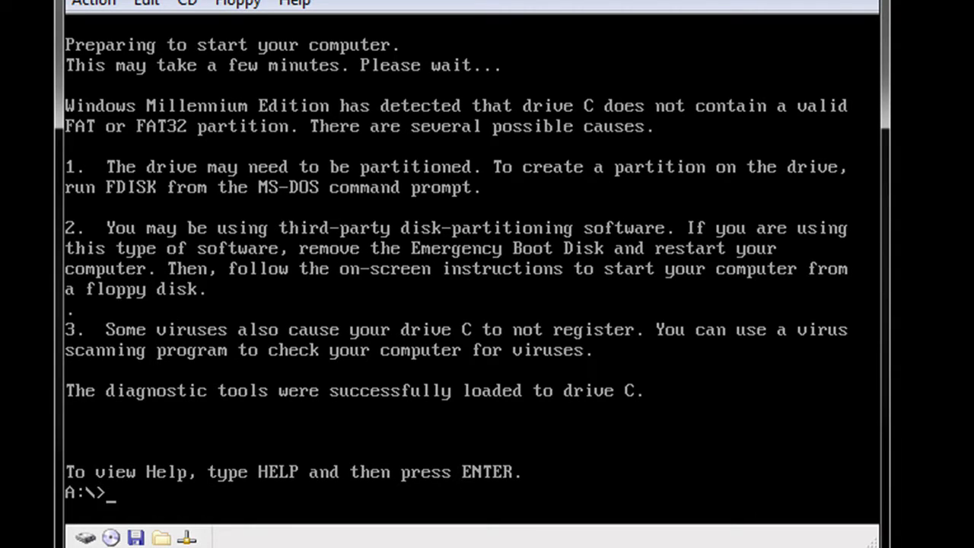
Step: Use fdisk with large disk support to create a full-size active primary DOS partition
text(fdisk)
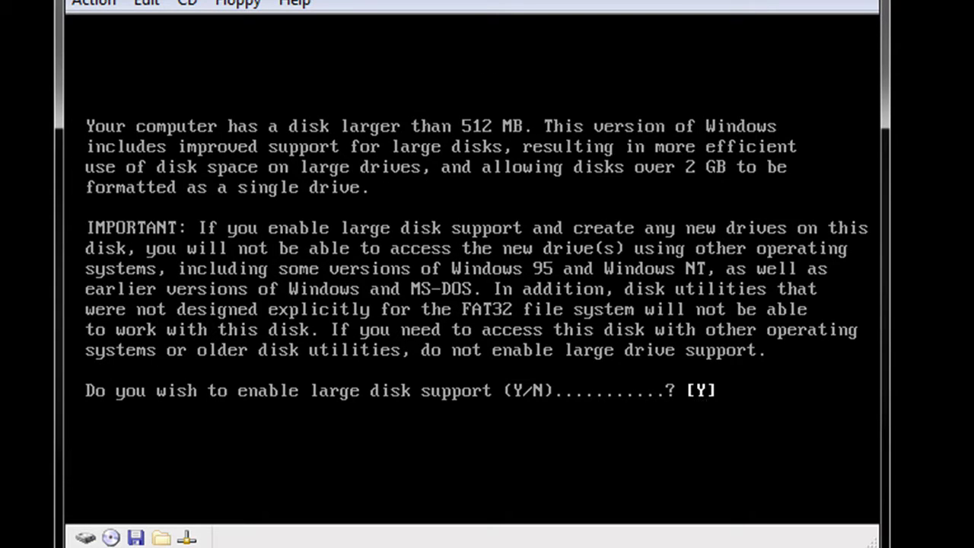
key(Return)
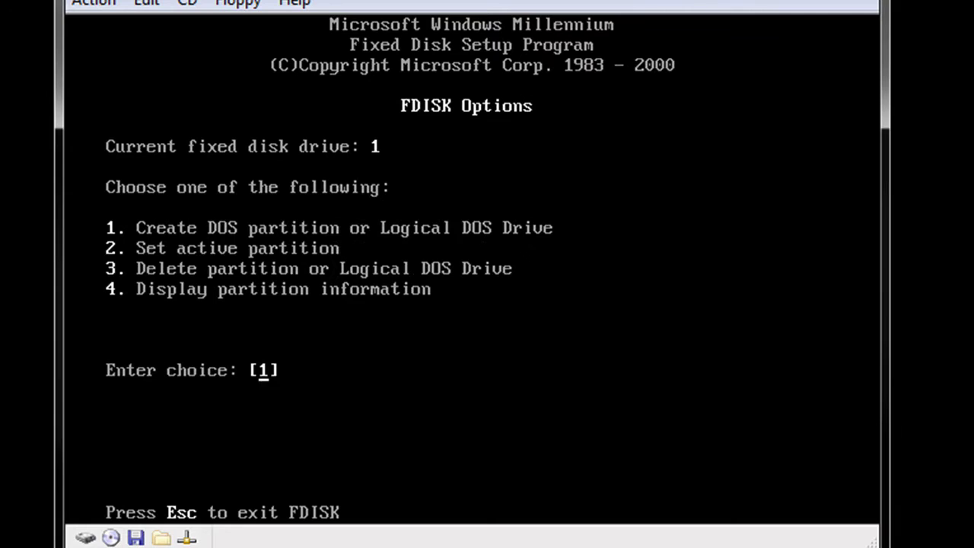
key(Return)
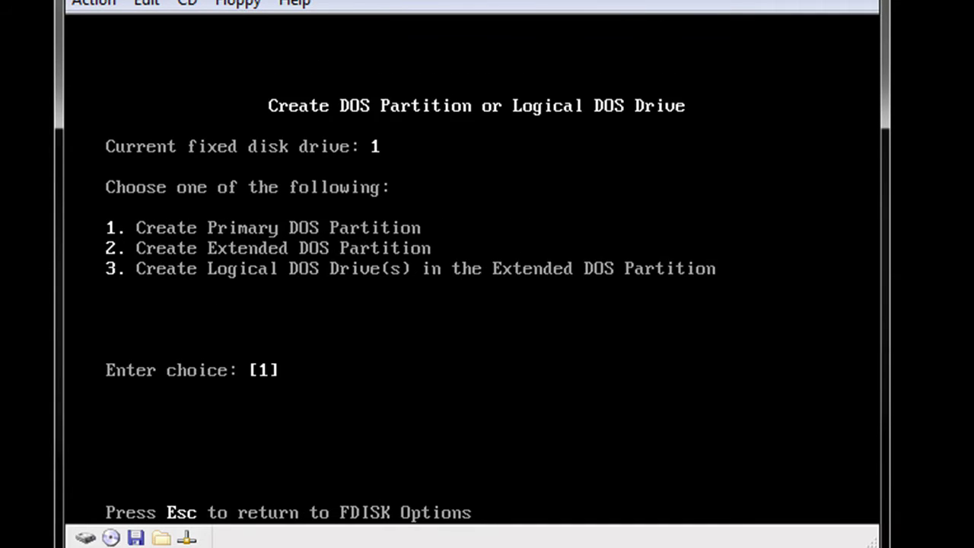
key(Return)
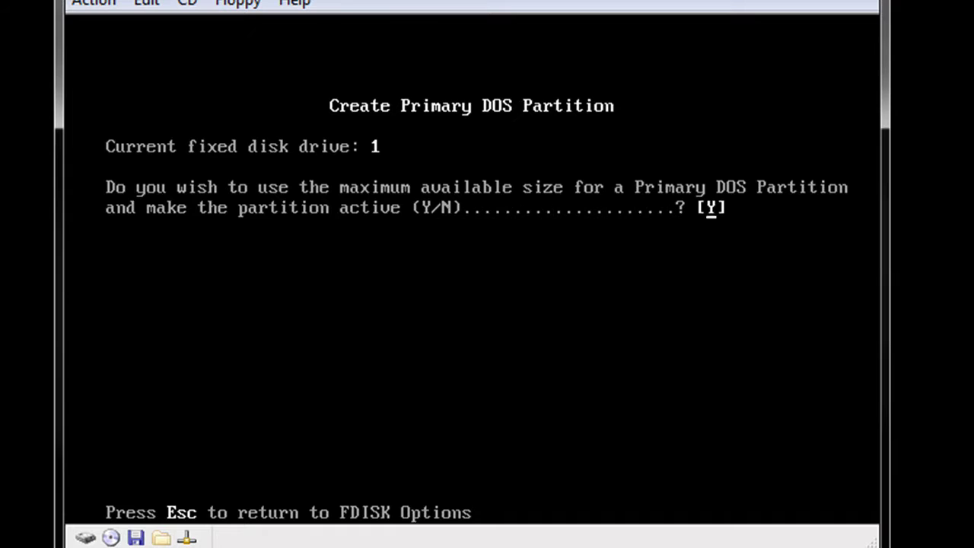
key(Return)
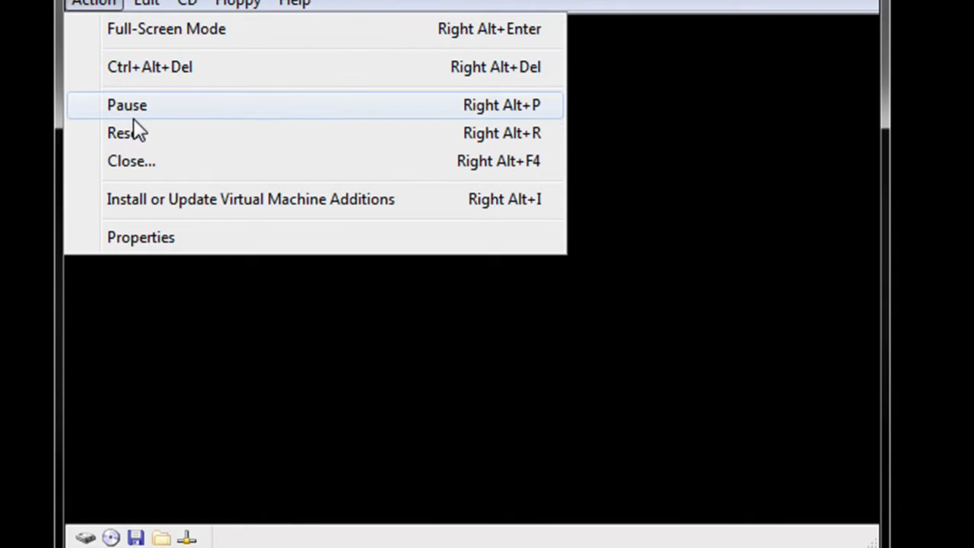
Step: Reset the virtual machine and boot with CD-ROM support
click(129, 131)
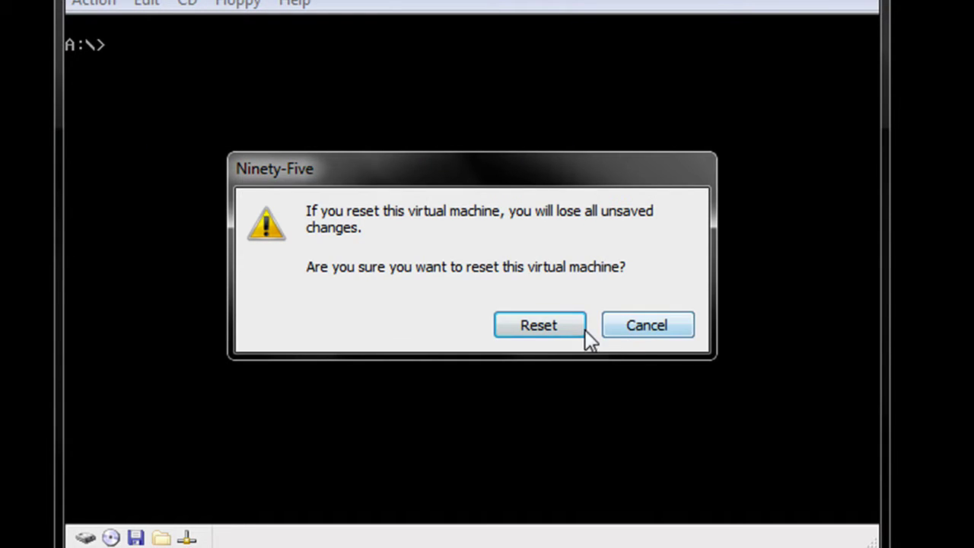
click(581, 333)
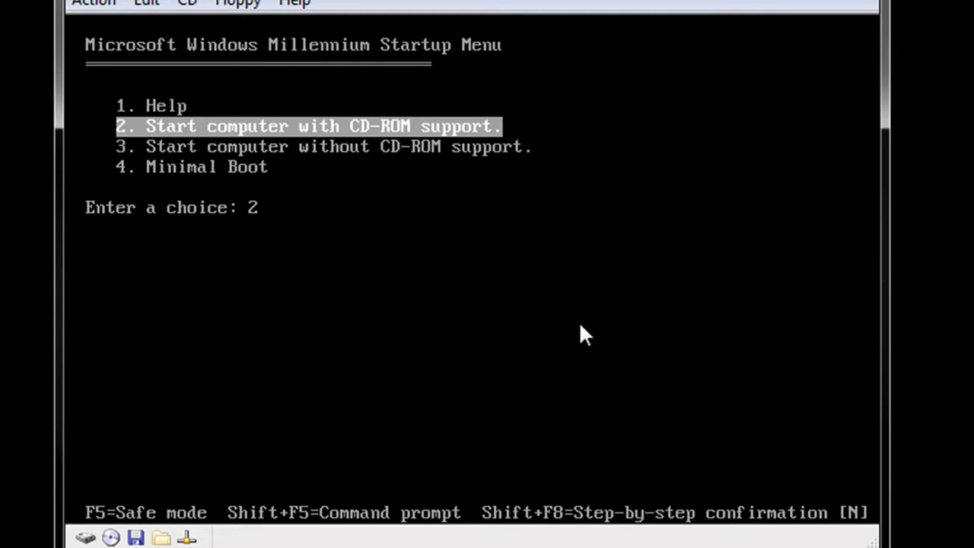
key(Return)
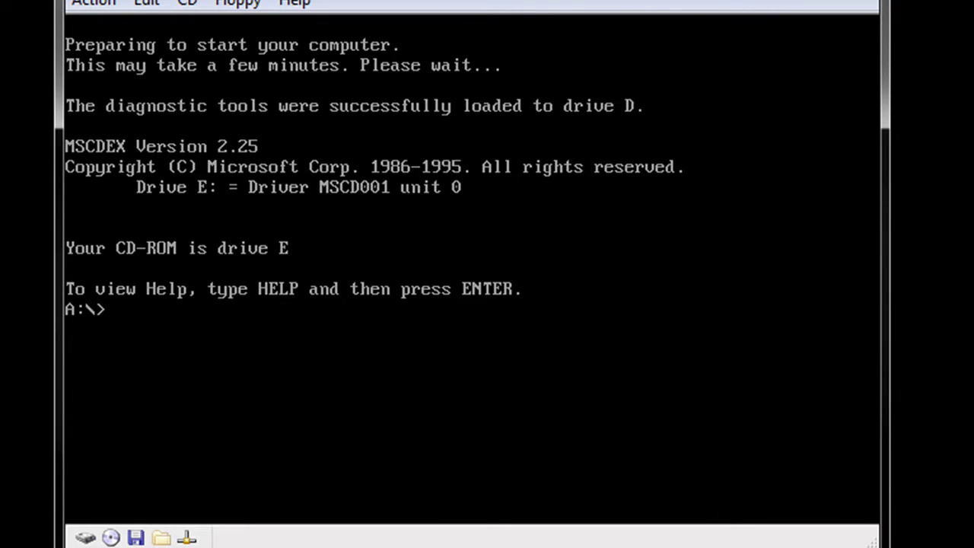
Step: Format drive C: with no volume label, then switch to drive E:
text(format C:)
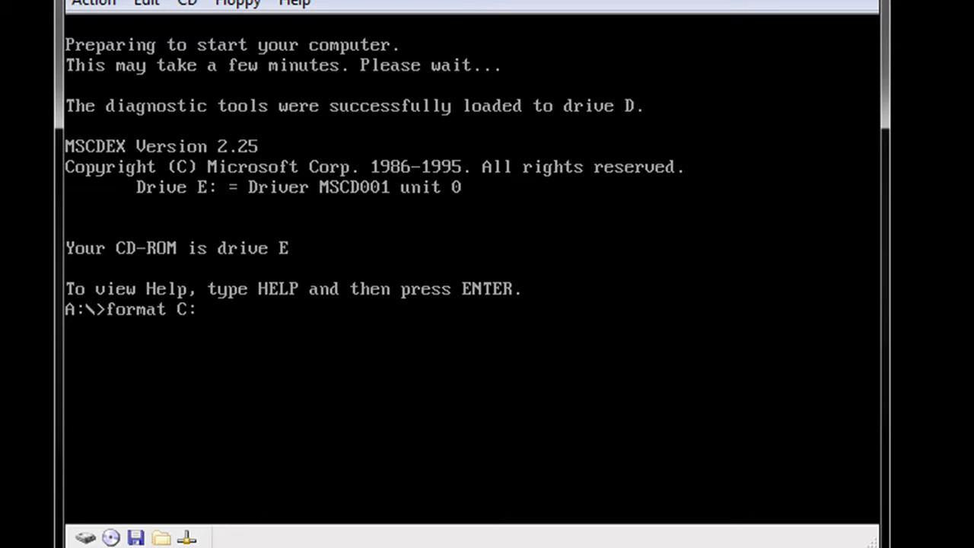
key(Return)
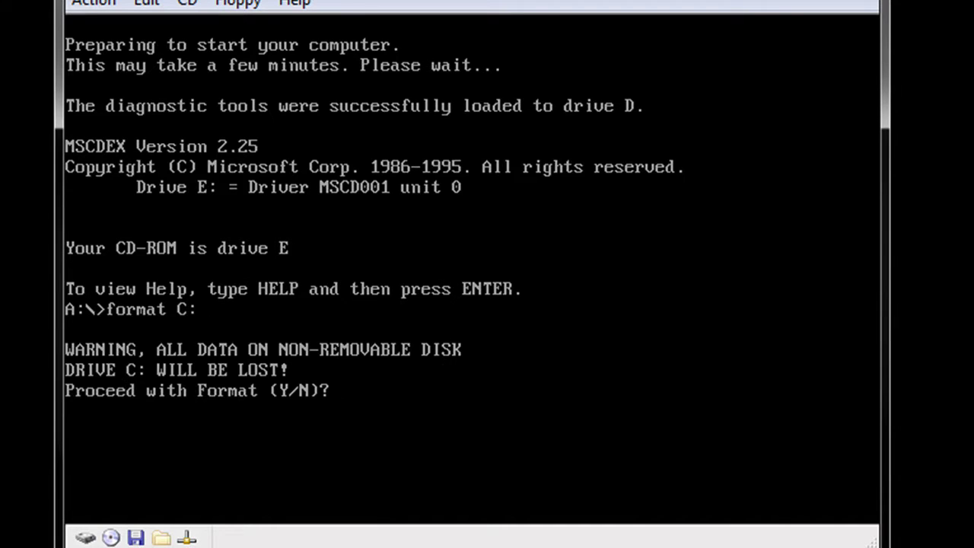
key(Return)
text(format C:)
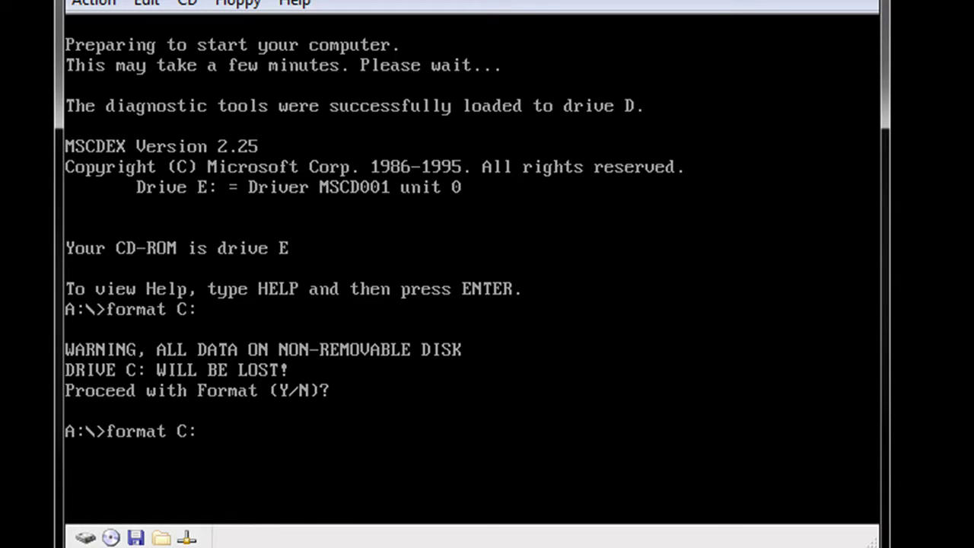
key(Return)
text(y)
key(Return)
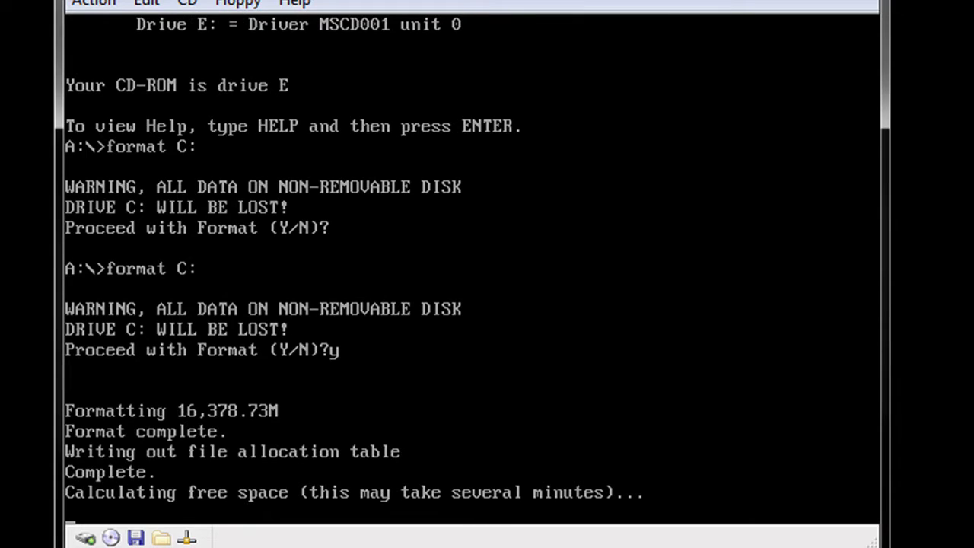
key(Return)
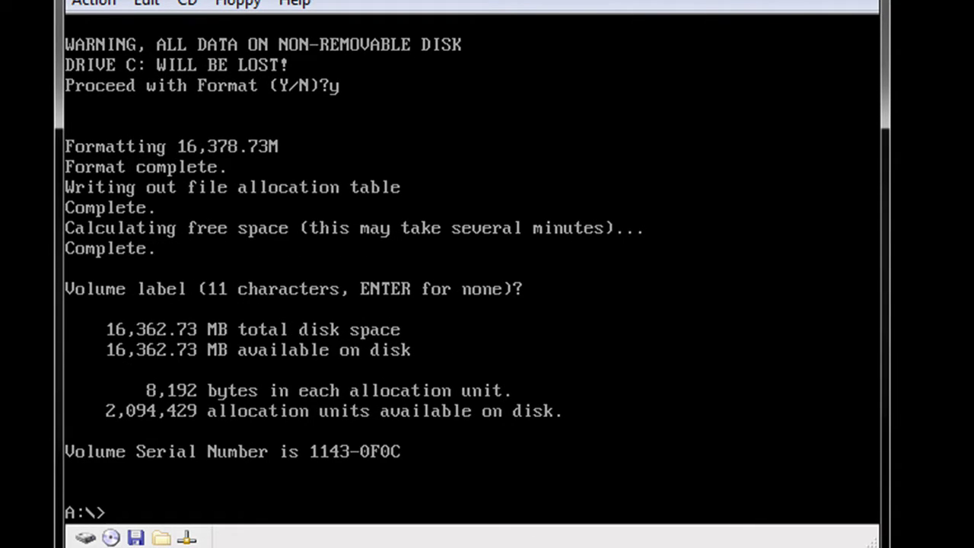
text(E:)
key(Return)
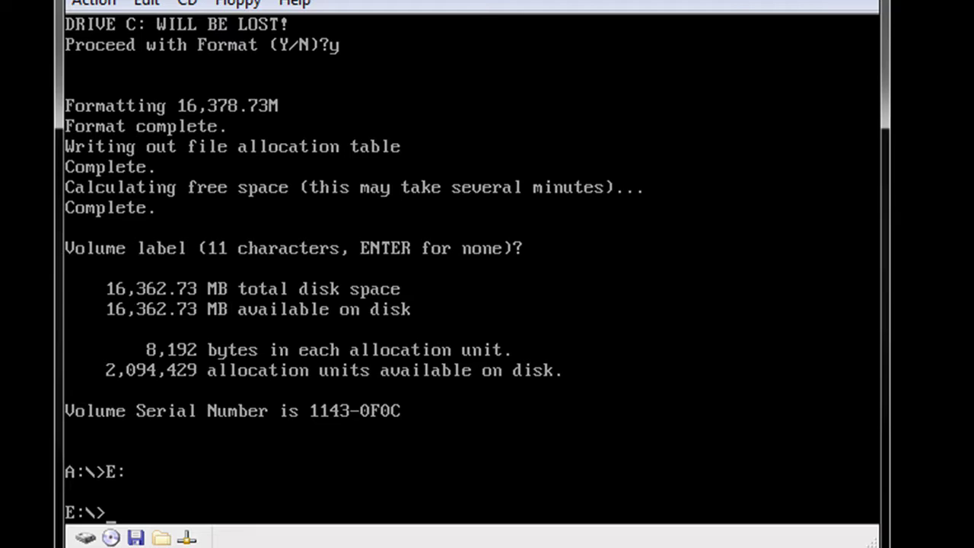
Step: Run setup from the CD's WIN95 folder and continue past the ScanDisk warning
text(cd WIN65)
key(Return)
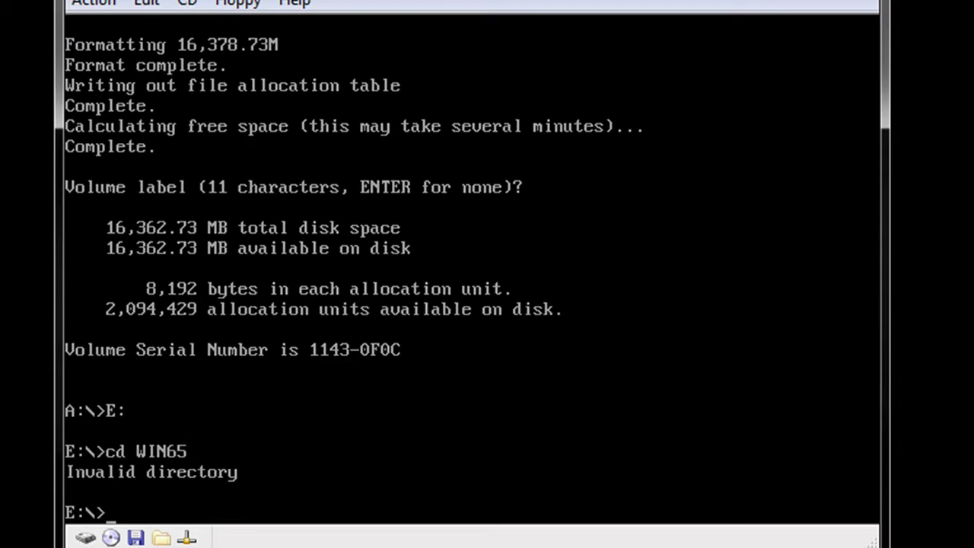
text(cd WIN95)
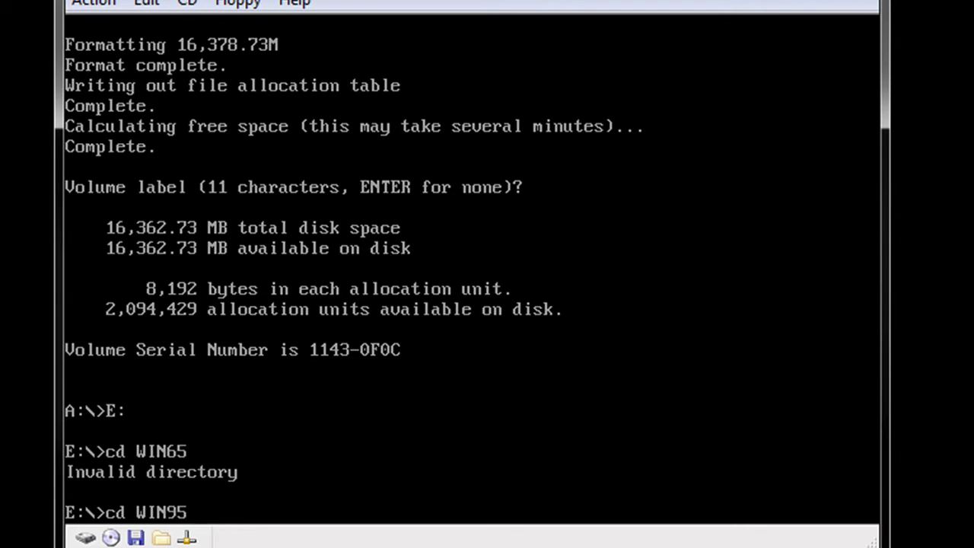
key(Return)
text(setup)
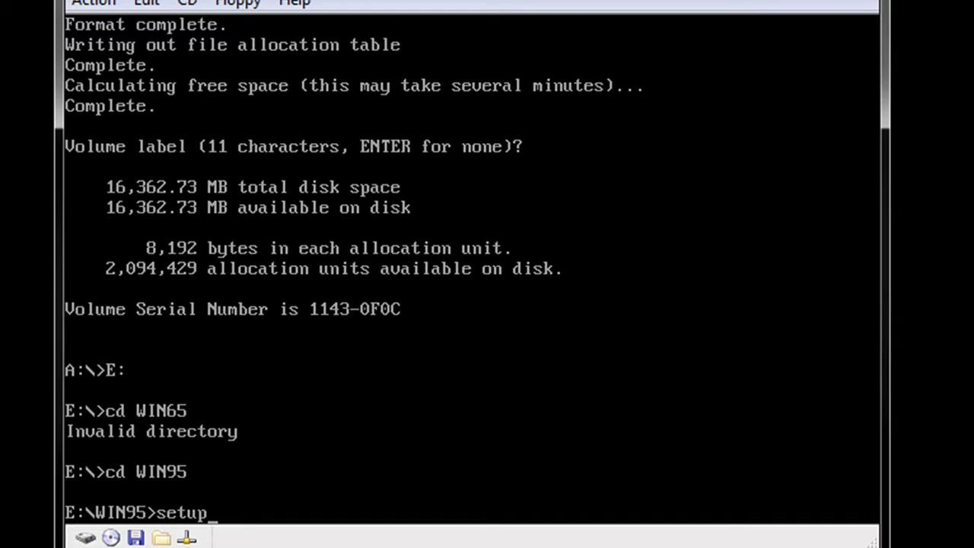
key(Return)
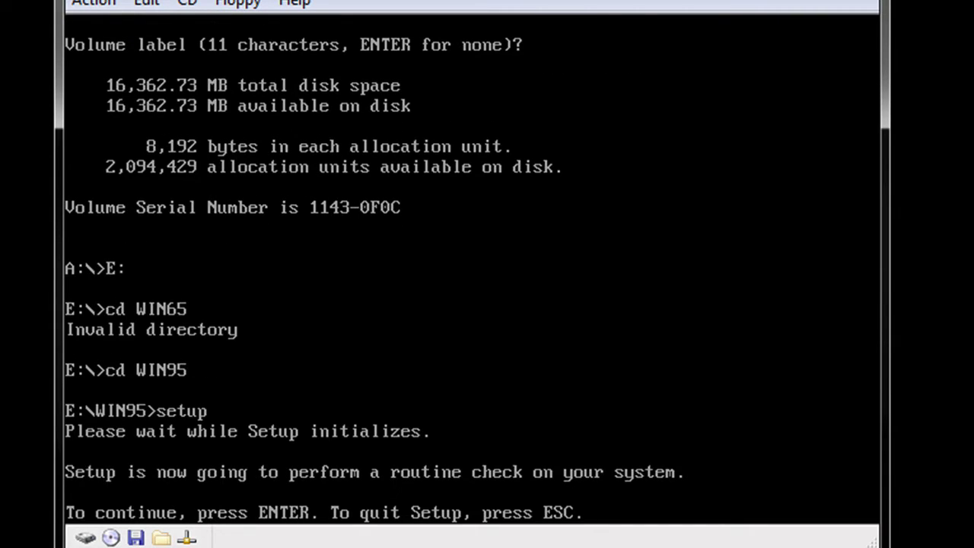
key(Return)
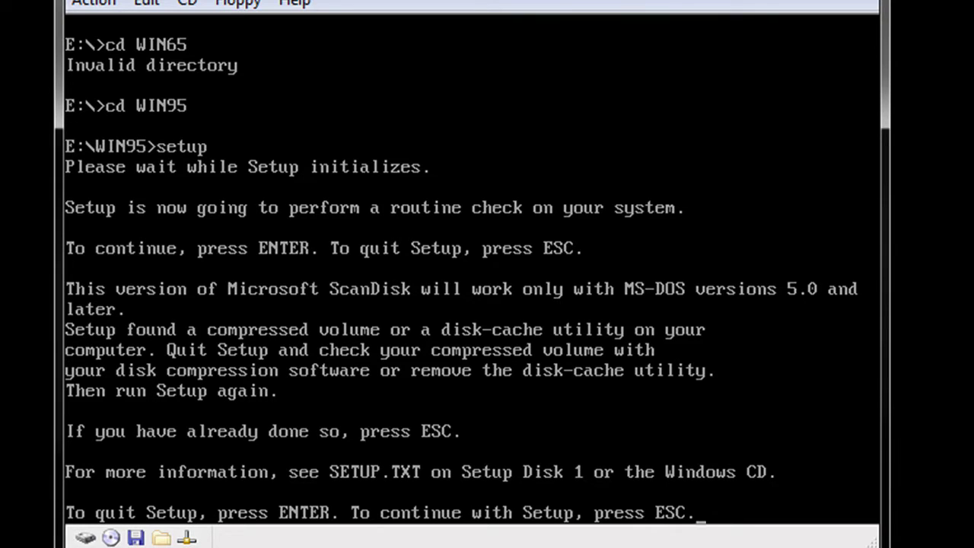
key(Escape)
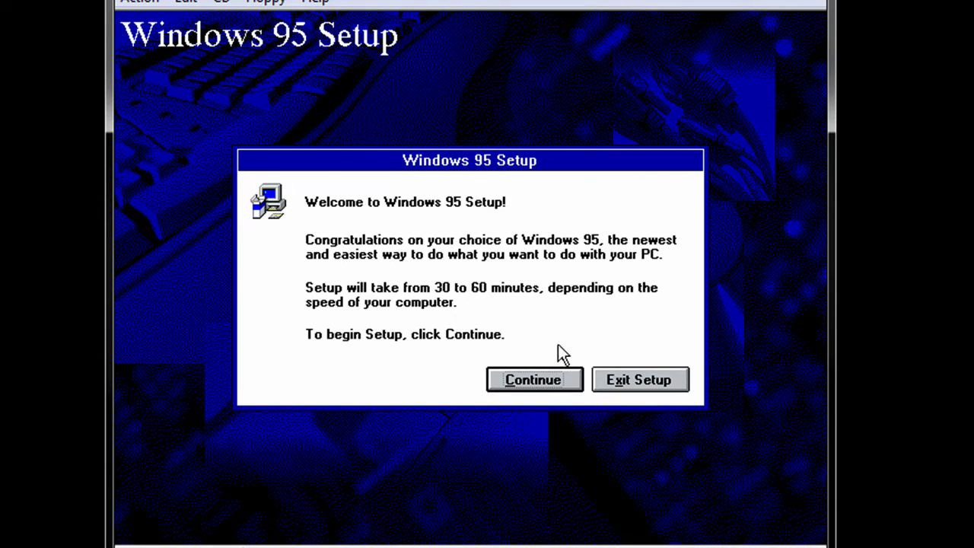
Step: Accept the license, the default install directory and the Typical setup type
click(561, 385)
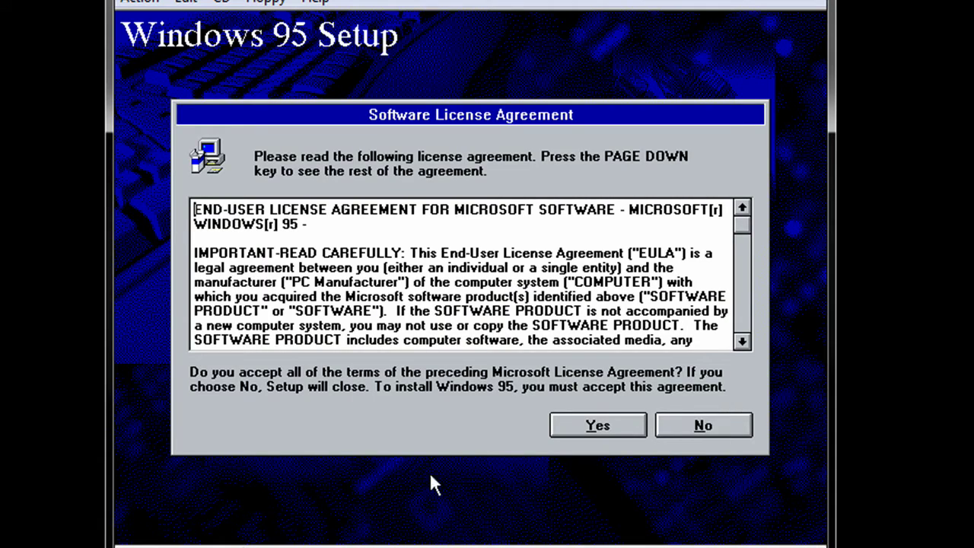
click(596, 421)
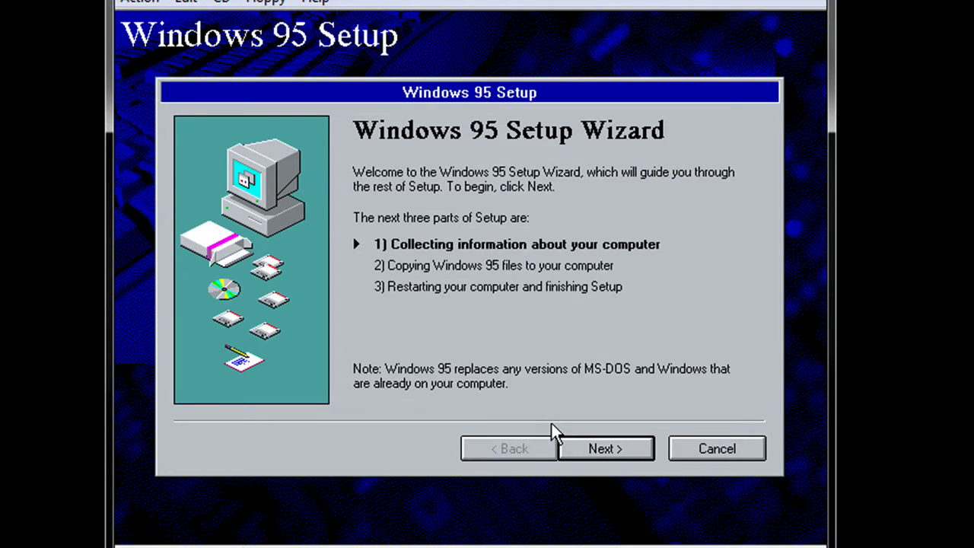
click(579, 447)
click(580, 448)
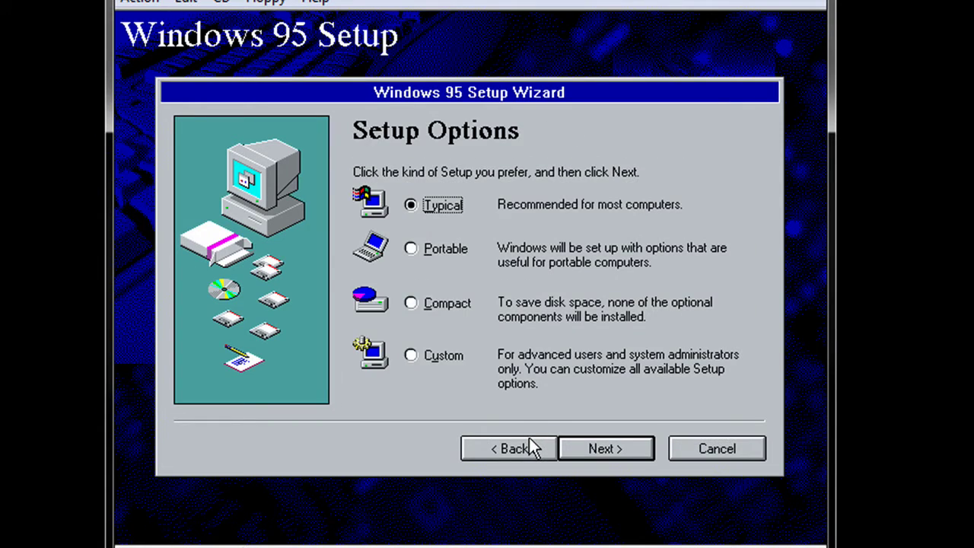
click(618, 446)
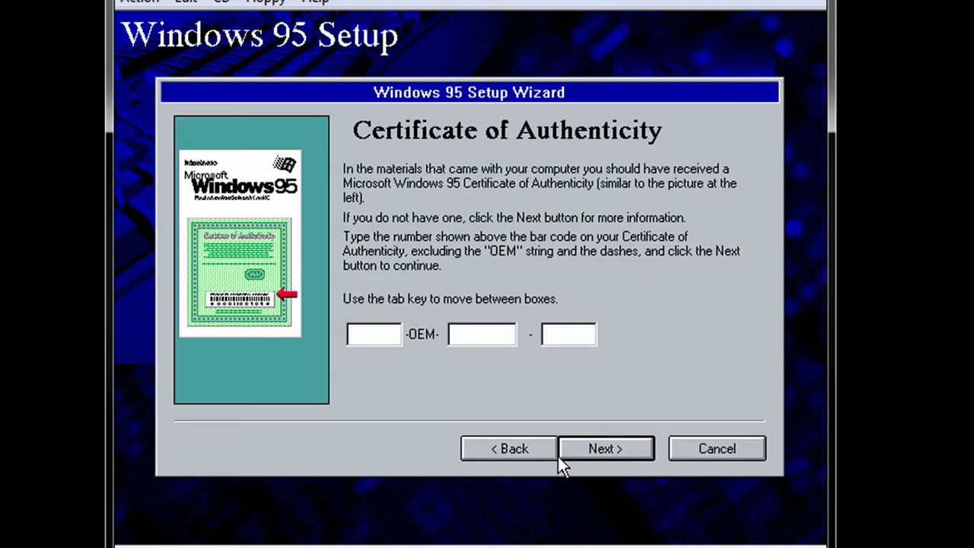
Step: Enter the certificate product key and the user name
key(Tab)
key(Tab)
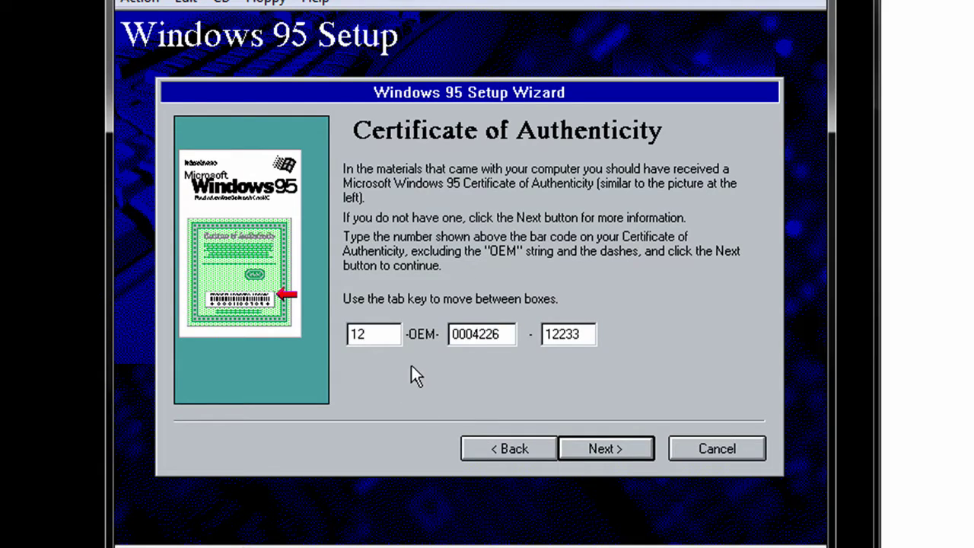
click(601, 449)
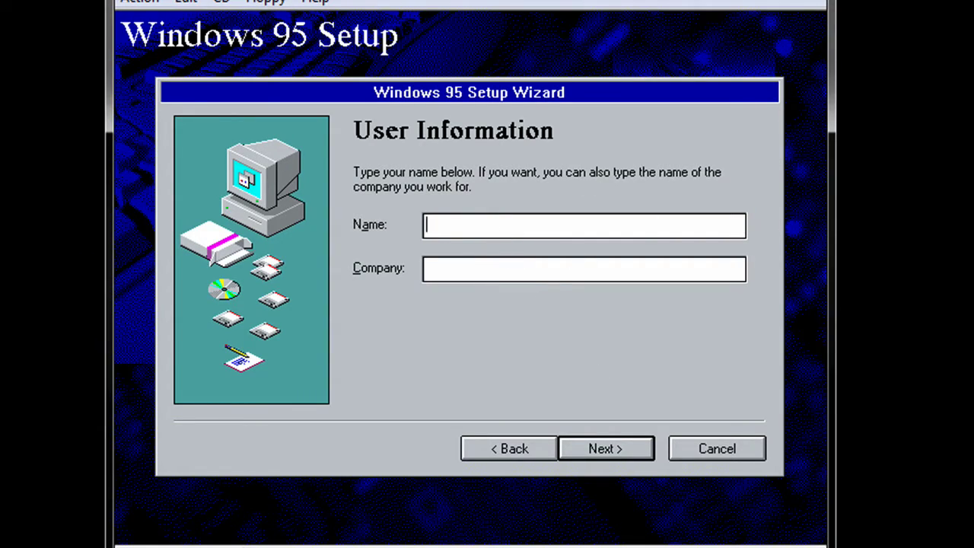
text(rogueamp)
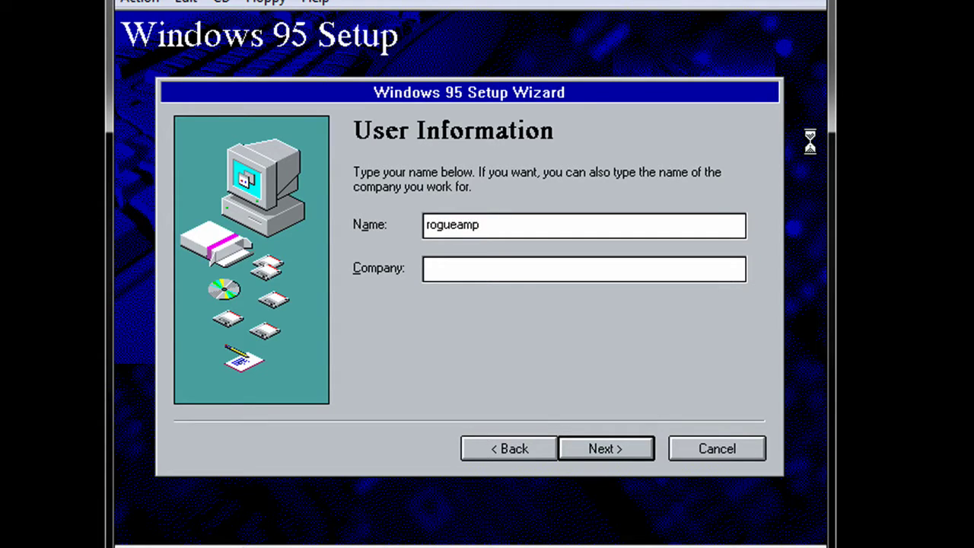
click(626, 453)
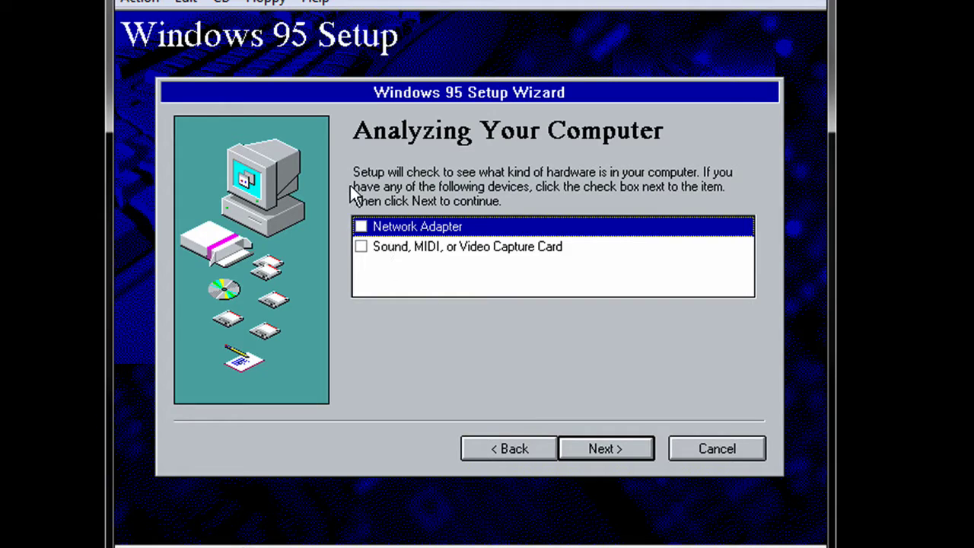
Step: Mark a sound card installed, keep common components, and skip creating a startup disk
click(361, 247)
click(582, 442)
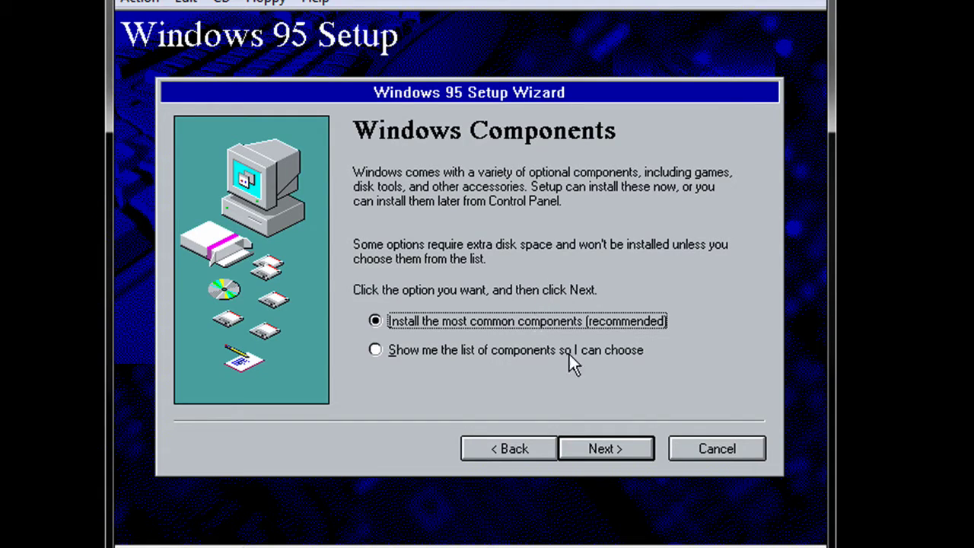
click(587, 452)
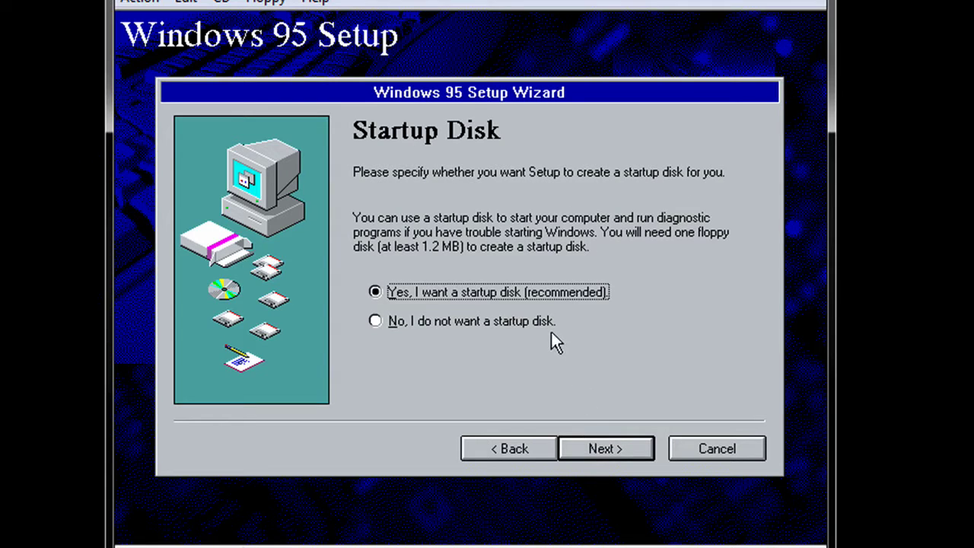
click(520, 326)
click(616, 449)
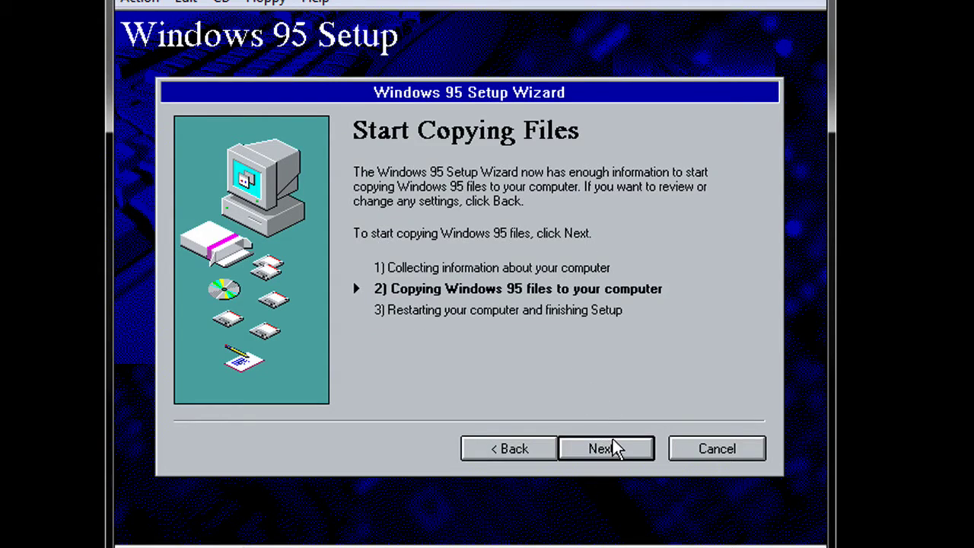
Step: Start copying the Windows 95 files and let the copy complete
click(614, 448)
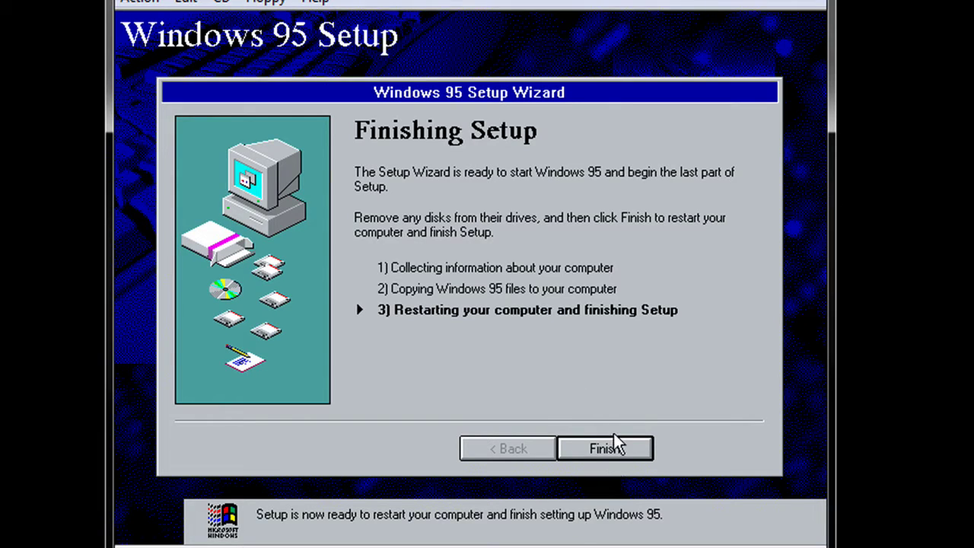
Step: Finish setup and release the WindowsME.img floppy so Windows 95 restarts
click(614, 454)
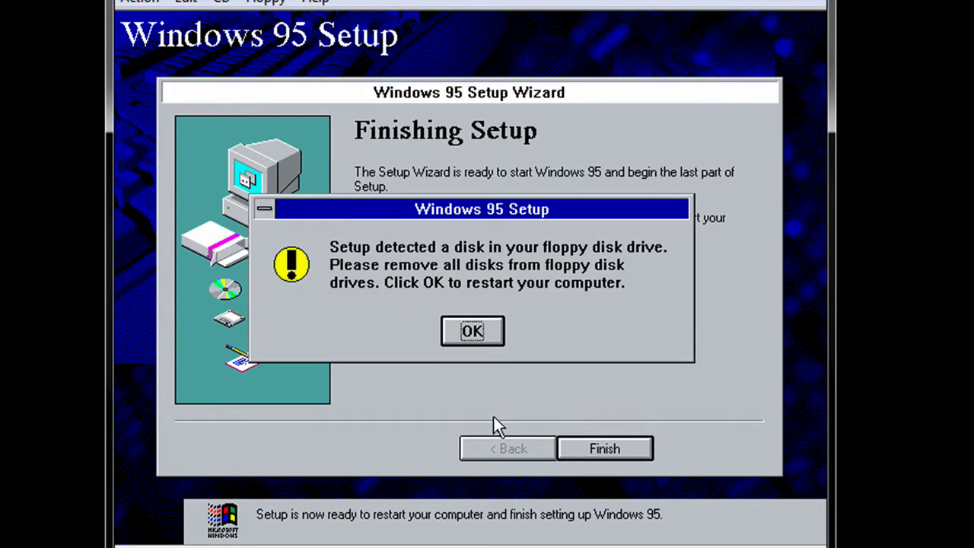
click(265, 3)
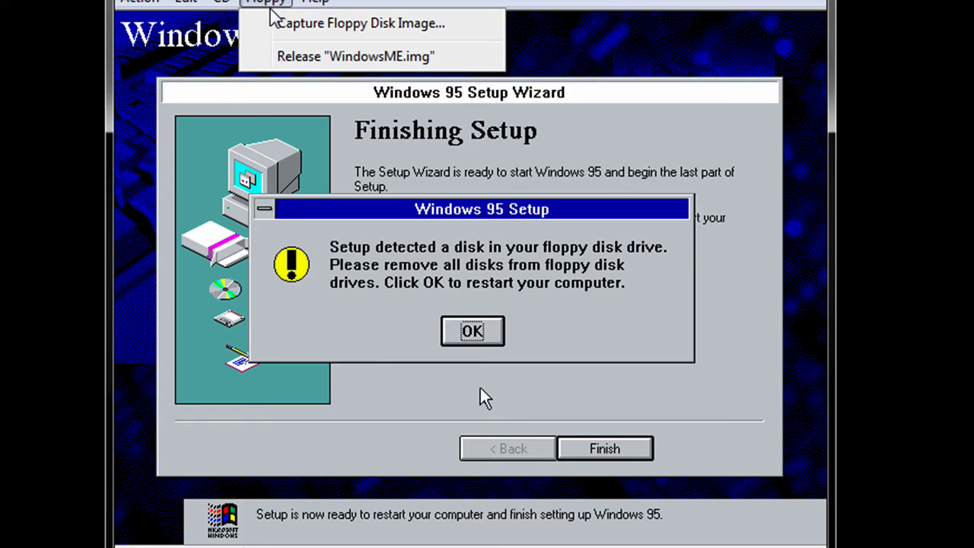
click(313, 58)
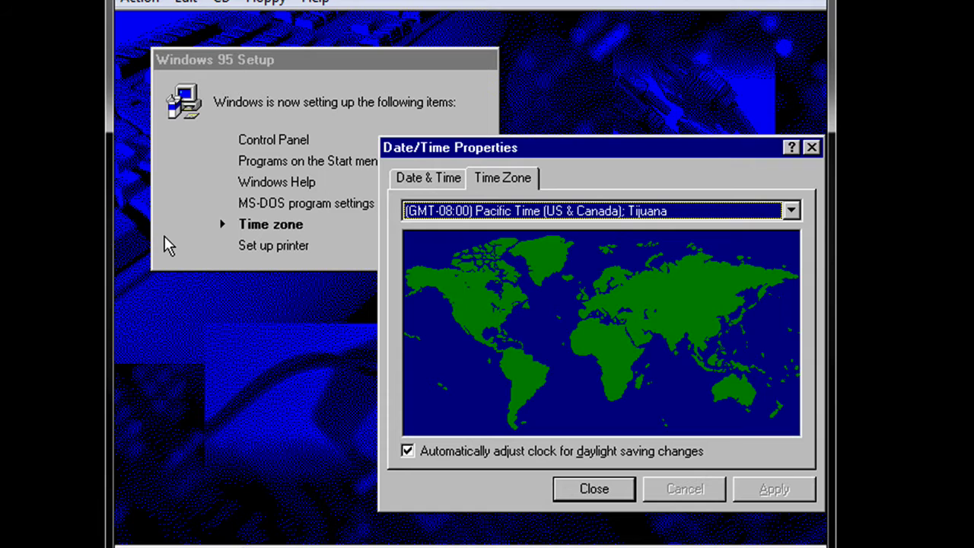
Step: Close Date/Time Properties, cancel the Add Printer Wizard, and restart Windows 95
click(594, 488)
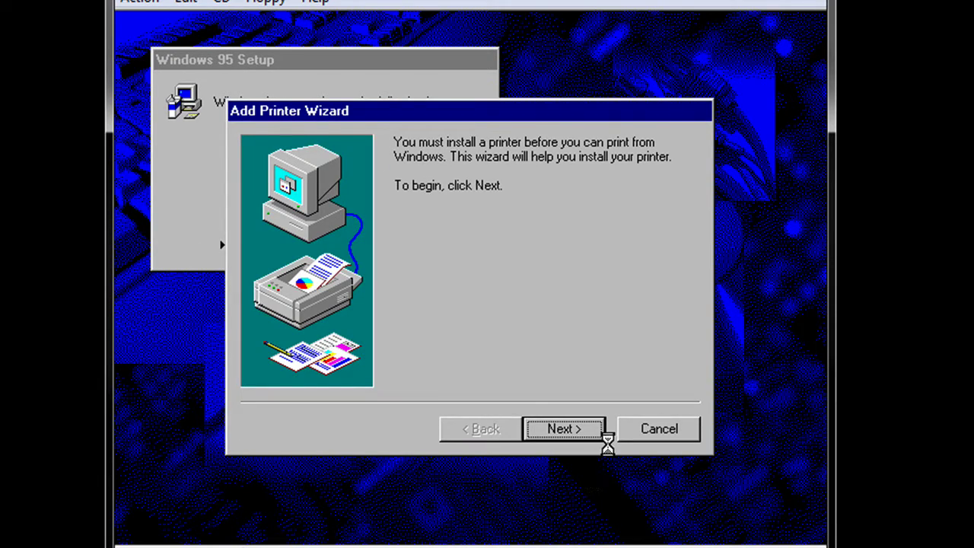
click(646, 427)
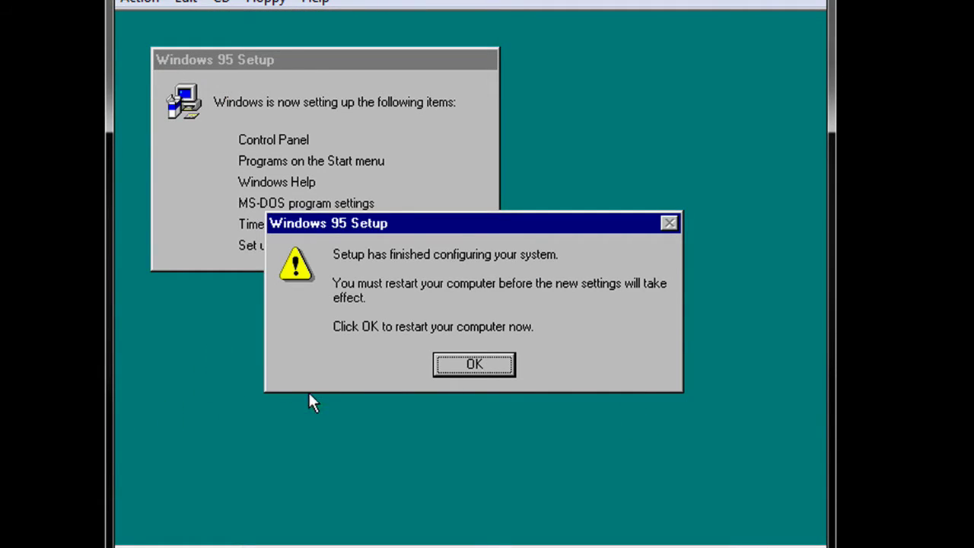
click(510, 373)
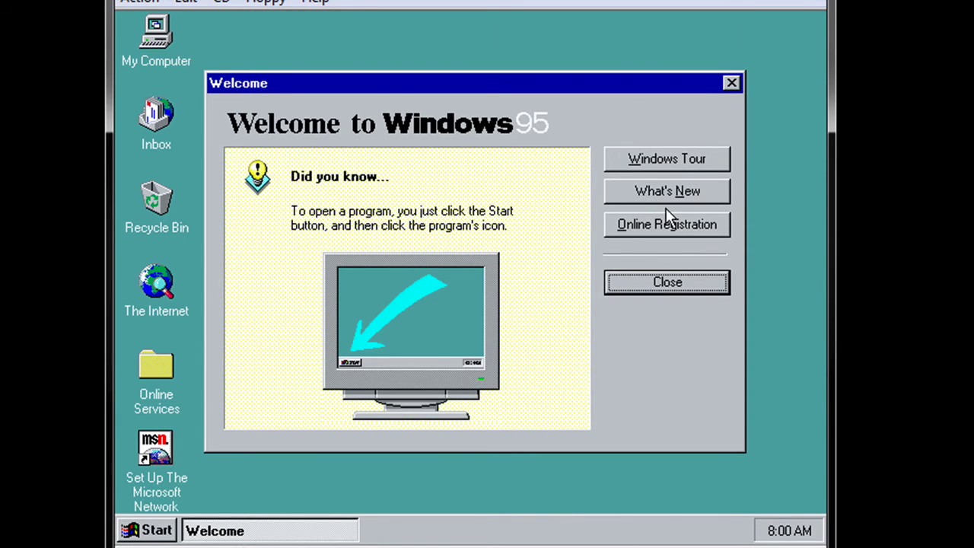
Step: Dismiss the Welcome window and no-modem registration notices, then go to Start > Settings
click(662, 227)
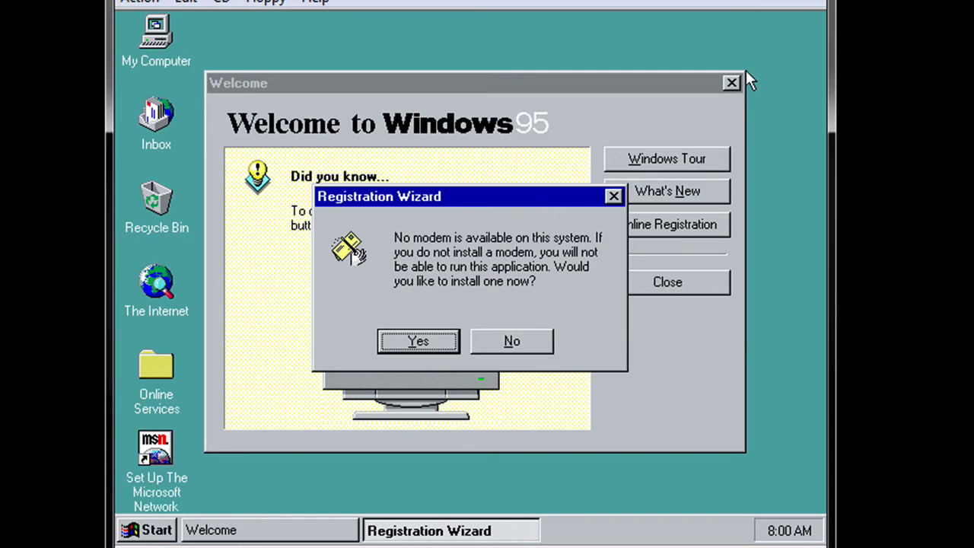
click(736, 80)
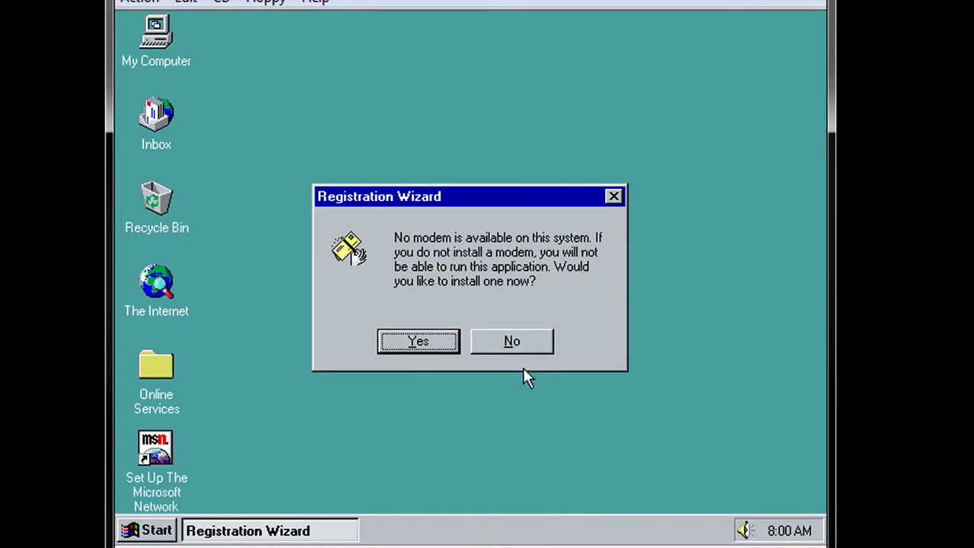
click(539, 348)
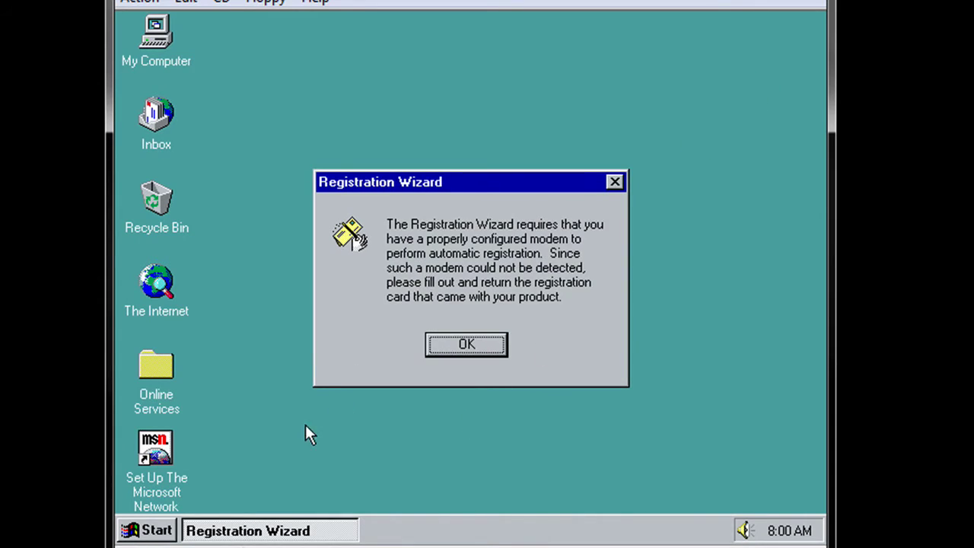
click(482, 341)
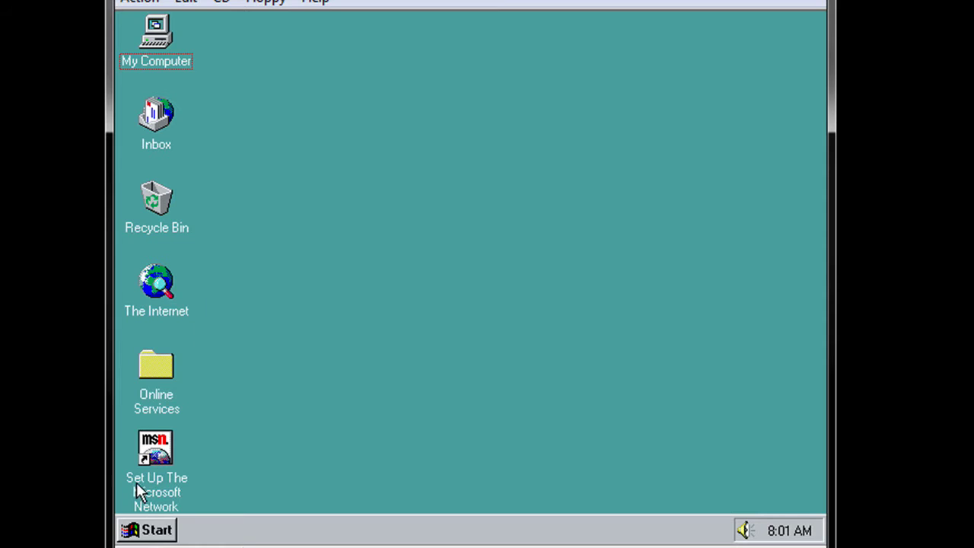
click(143, 538)
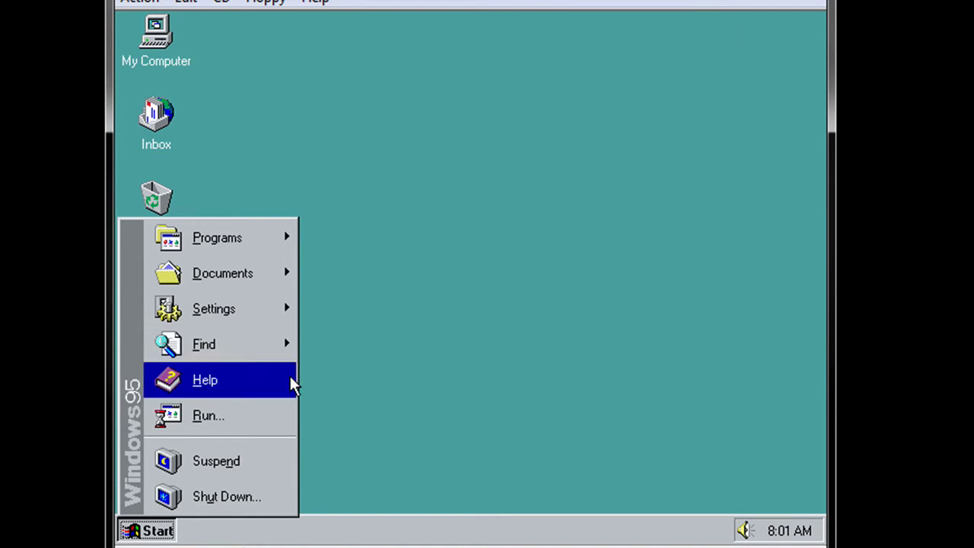
mouse_move(274, 245)
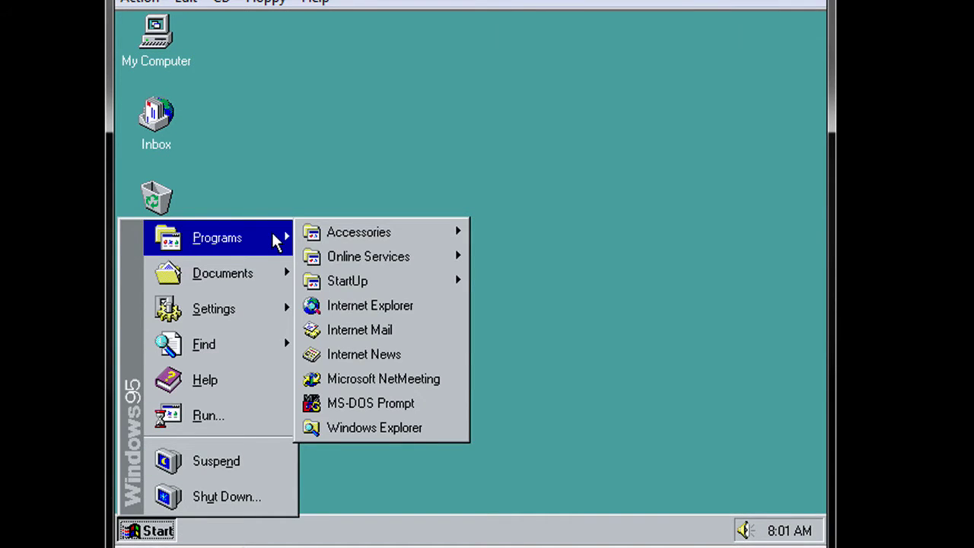
Step: Open the Control Panel and its Sounds settings
mouse_move(241, 323)
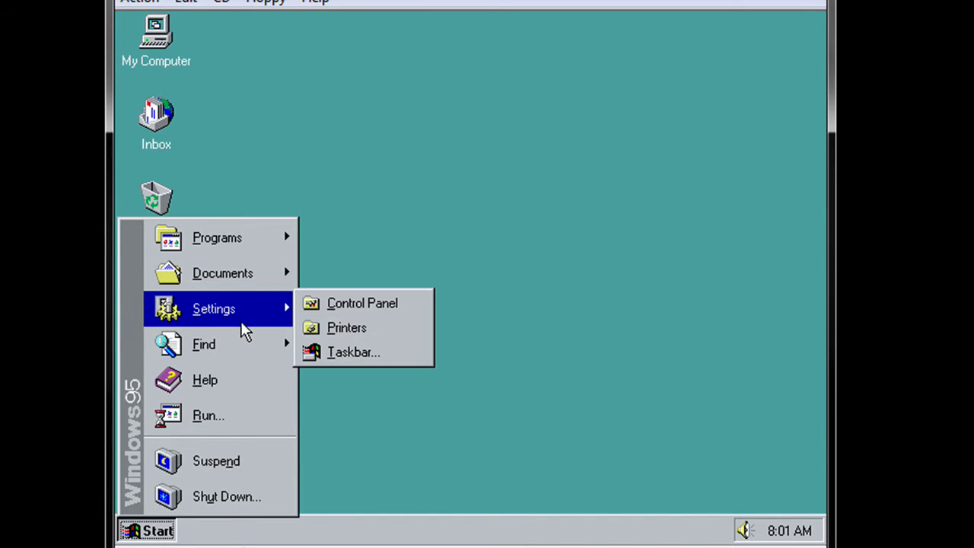
click(346, 303)
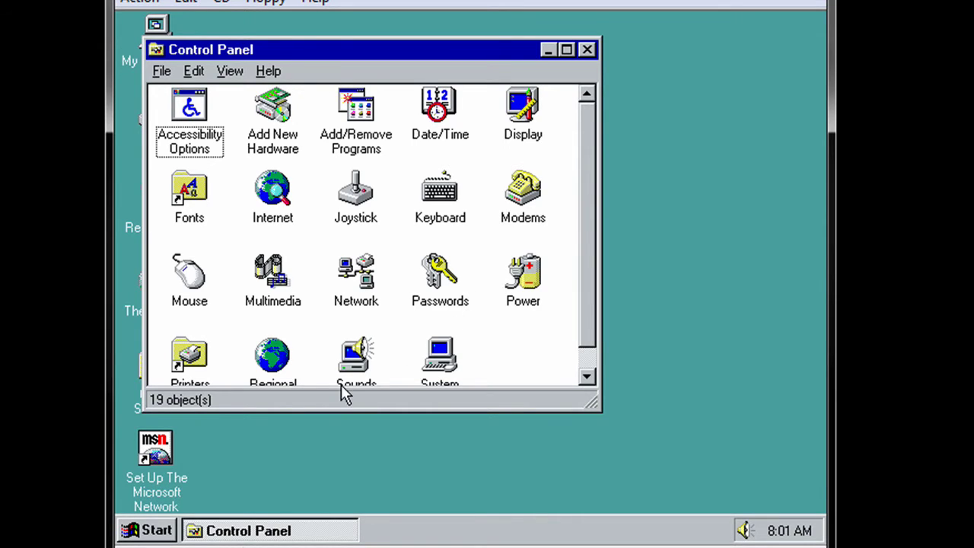
double_click(357, 340)
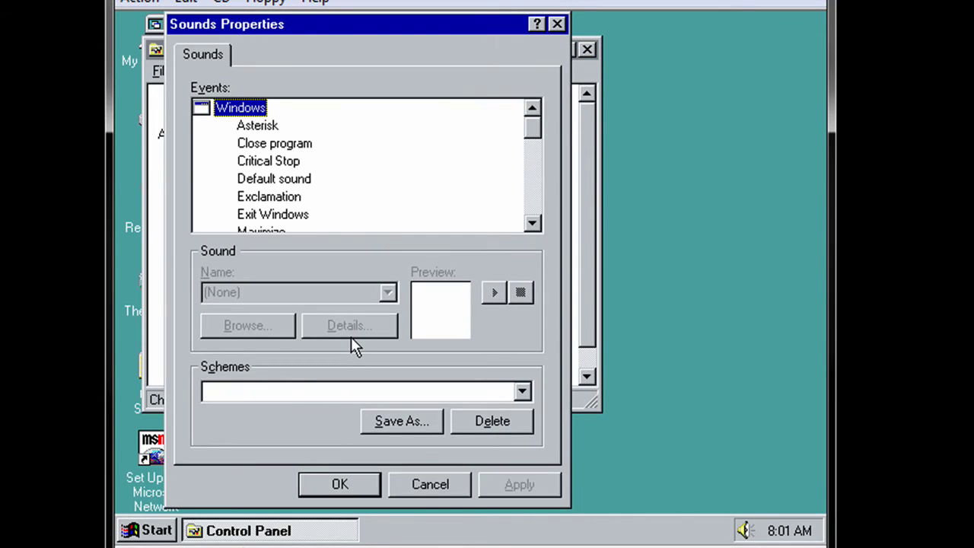
Step: Browse the sound events from Asterisk to New Mail Notification, keeping chimes.wav
click(254, 127)
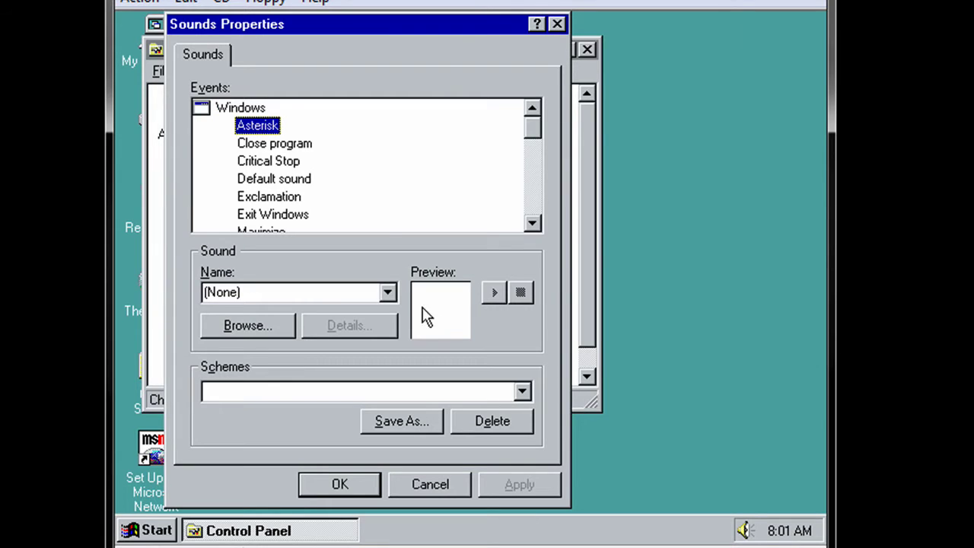
key(Down)
key(Down)
key(Down)
key(Down)
key(Down)
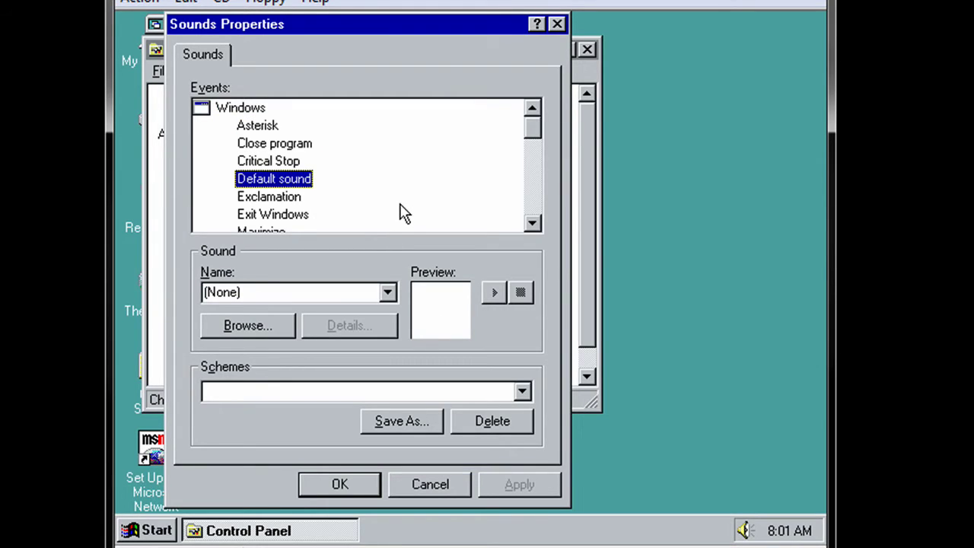
key(Down)
key(Down)
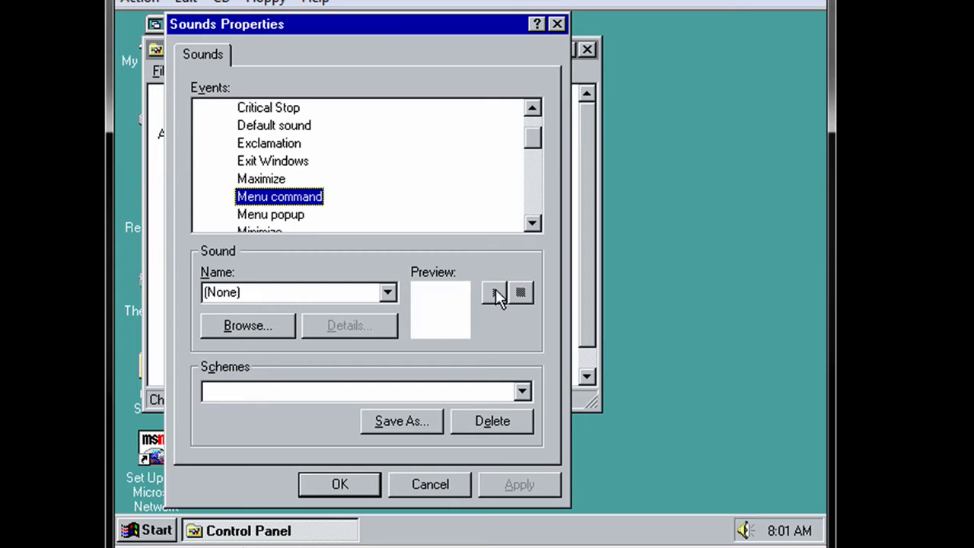
key(Up)
key(Up)
key(Home)
key(Down)
key(Down)
key(Down)
key(Down)
key(Down)
key(Down)
key(Down)
key(Down)
key(Down)
key(Down)
key(Down)
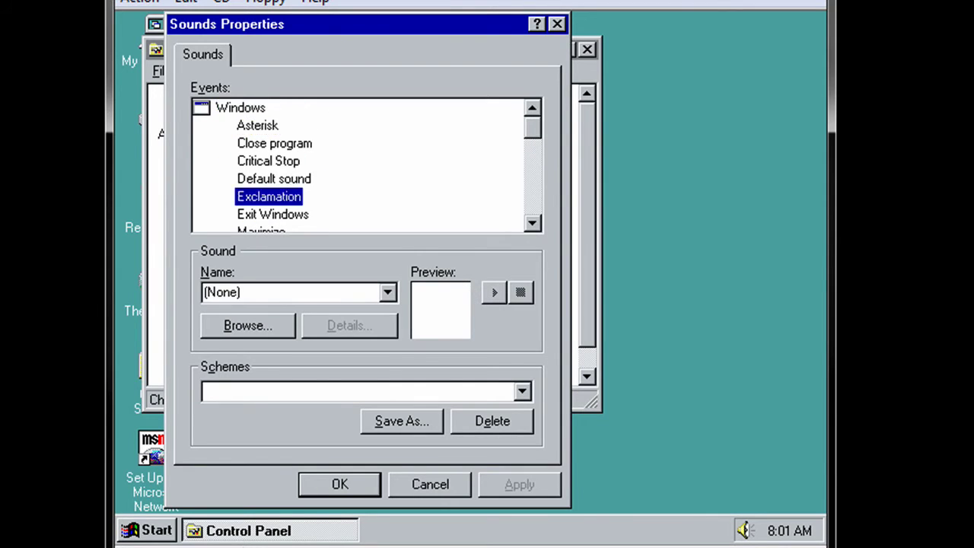
key(Tab)
key(Tab)
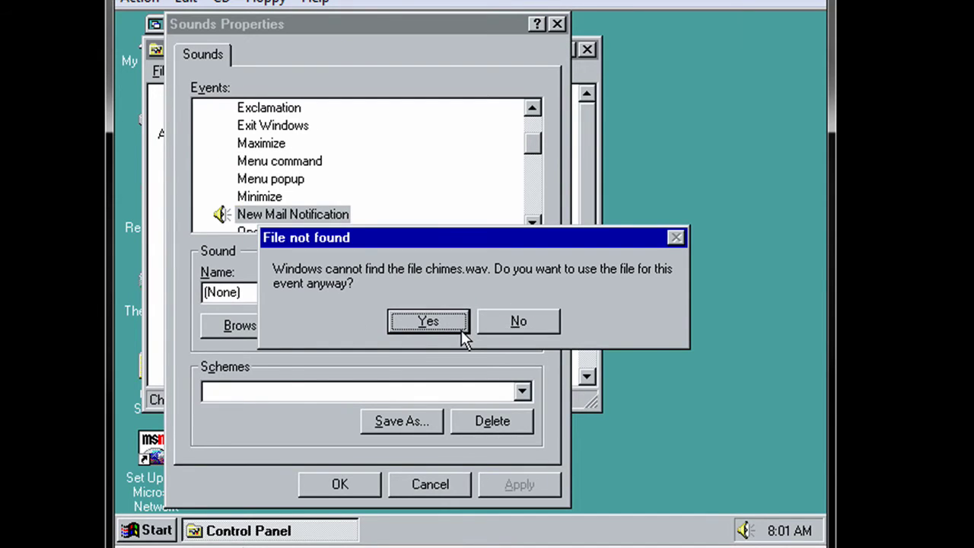
click(451, 327)
Step: Preview The Microsoft Sound for Start Windows, then cancel Sounds Properties without saving
key(Down)
key(Down)
key(Down)
key(Down)
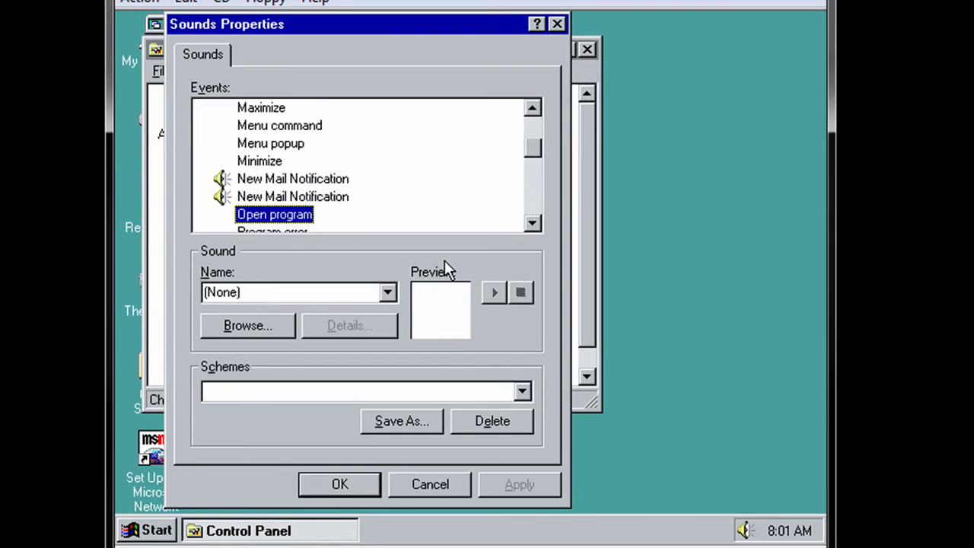
key(Down)
key(Down)
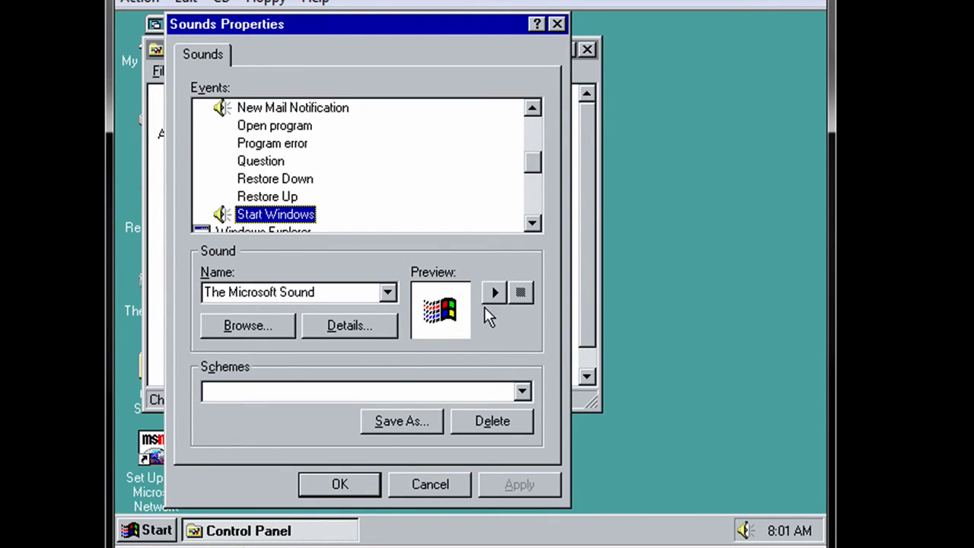
click(494, 293)
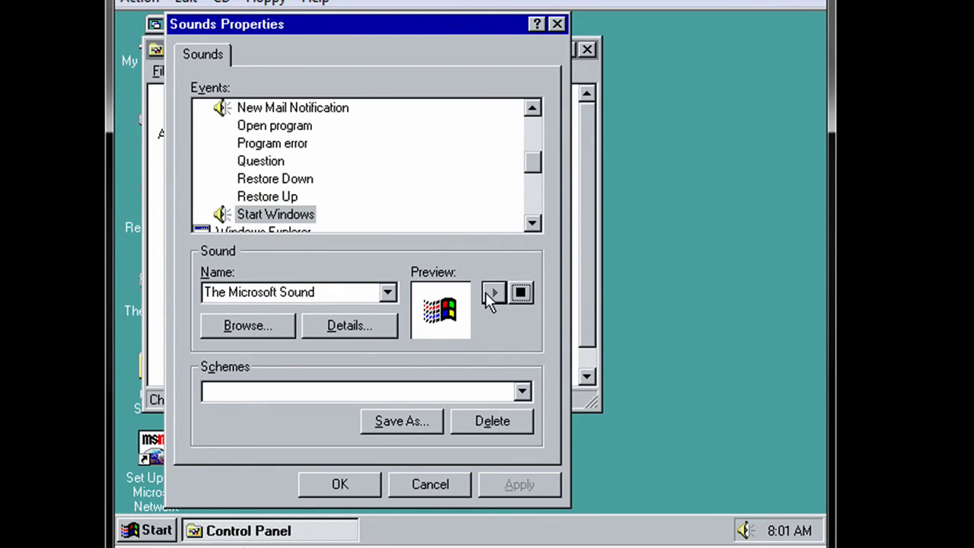
click(431, 194)
key(Down)
key(Down)
key(Down)
key(Down)
key(Down)
key(Down)
key(Down)
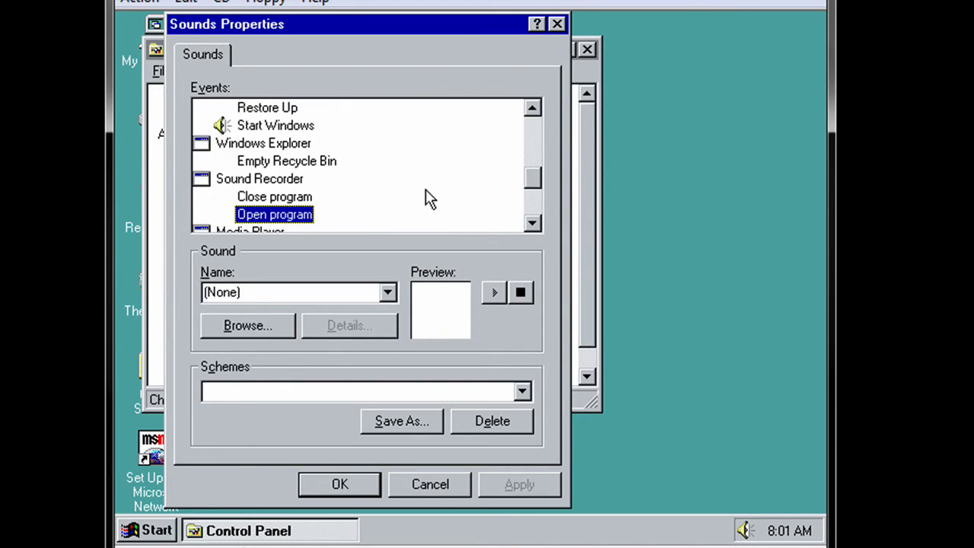
key(Down)
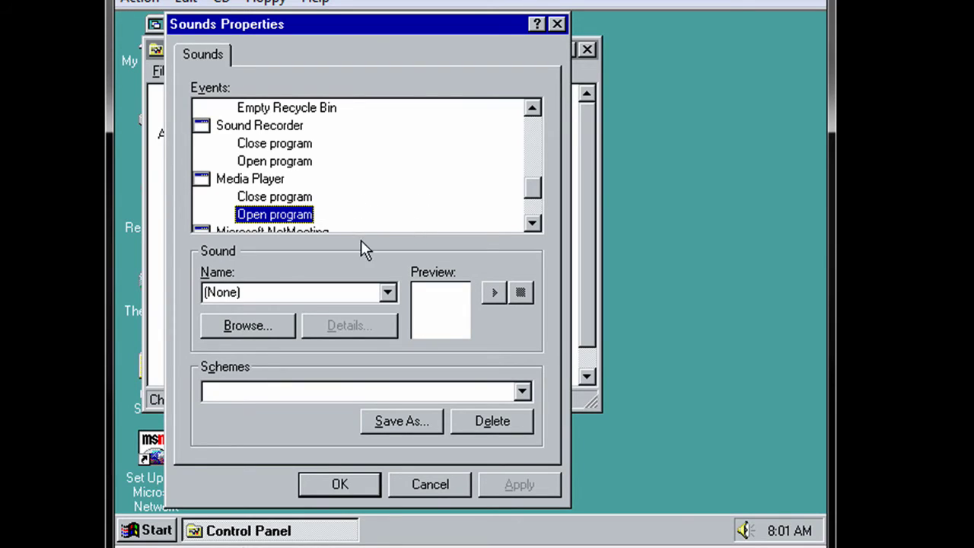
click(430, 487)
Step: Close the Control Panel and open Display Properties from the desktop's right-click menu
click(587, 49)
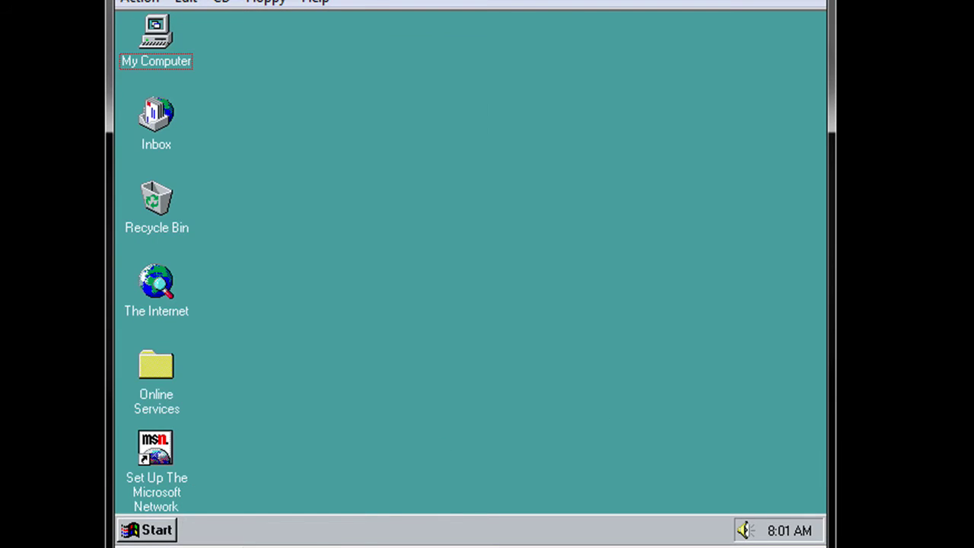
right_click(528, 237)
click(562, 382)
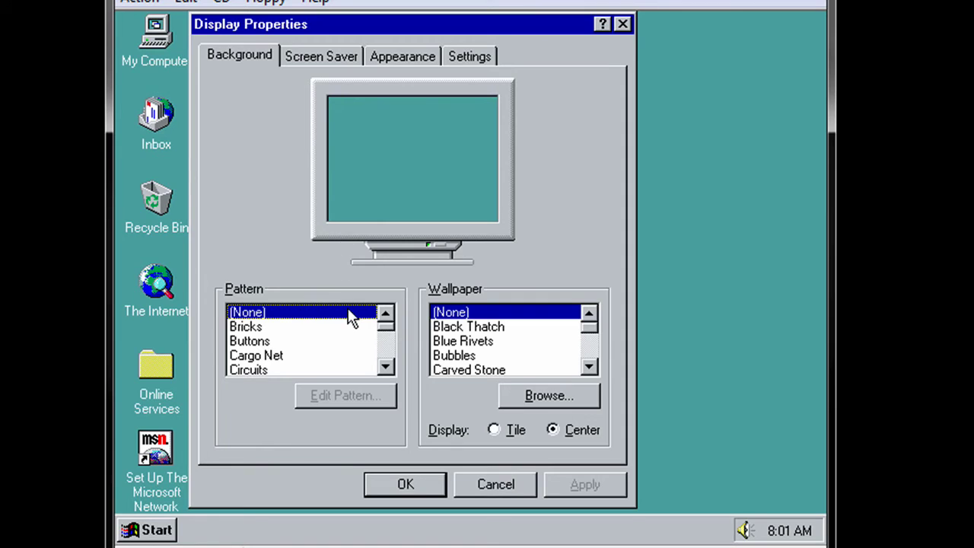
Step: Preview desktop patterns down to Plaid, then set the pattern back to (None)
key(Down)
key(Down)
key(Down)
key(Down)
key(Down)
key(Down)
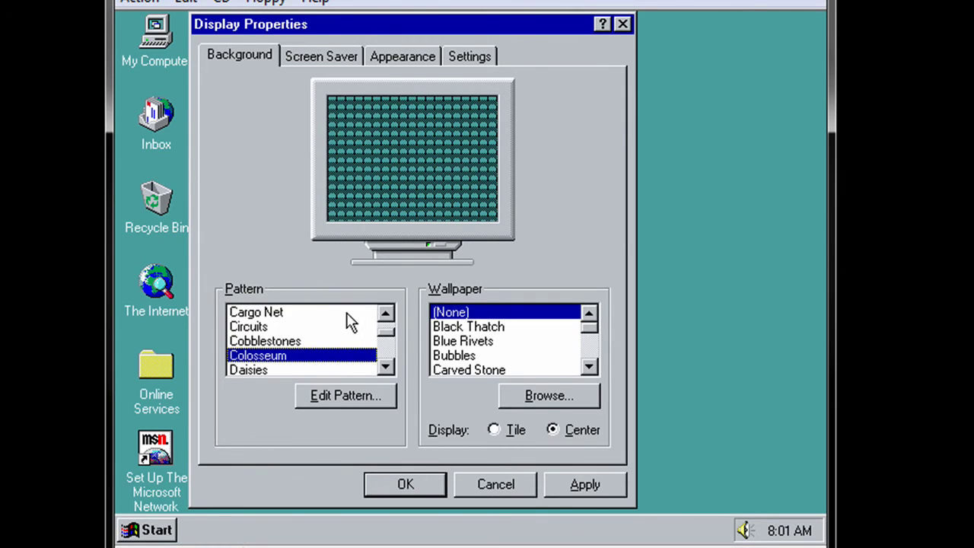
key(Down)
key(Down)
key(Down)
key(Down)
key(Down)
key(Down)
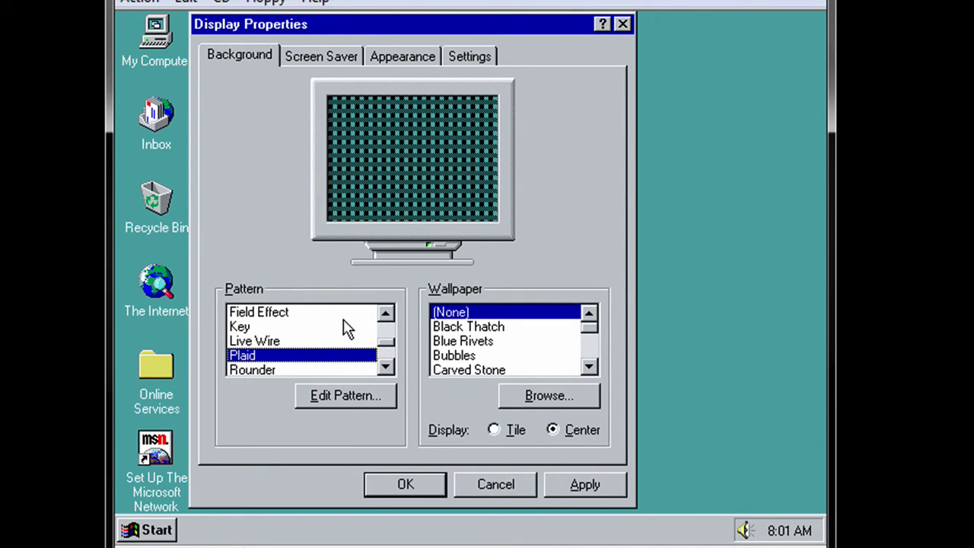
key(Up)
key(Up)
key(Up)
key(Up)
key(Up)
key(Up)
key(Up)
key(Up)
key(Up)
key(Up)
key(Up)
key(Up)
Step: Preview wallpapers from Black Thatch to Waves and settle on Blue Rivets
click(533, 340)
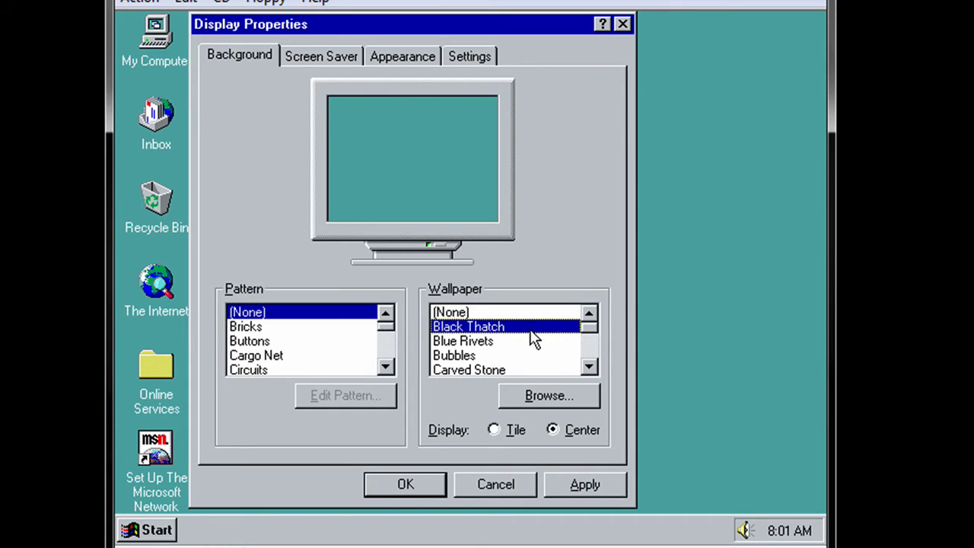
key(Down)
key(Down)
key(Down)
key(Down)
key(Down)
key(Down)
key(Down)
key(Down)
key(Down)
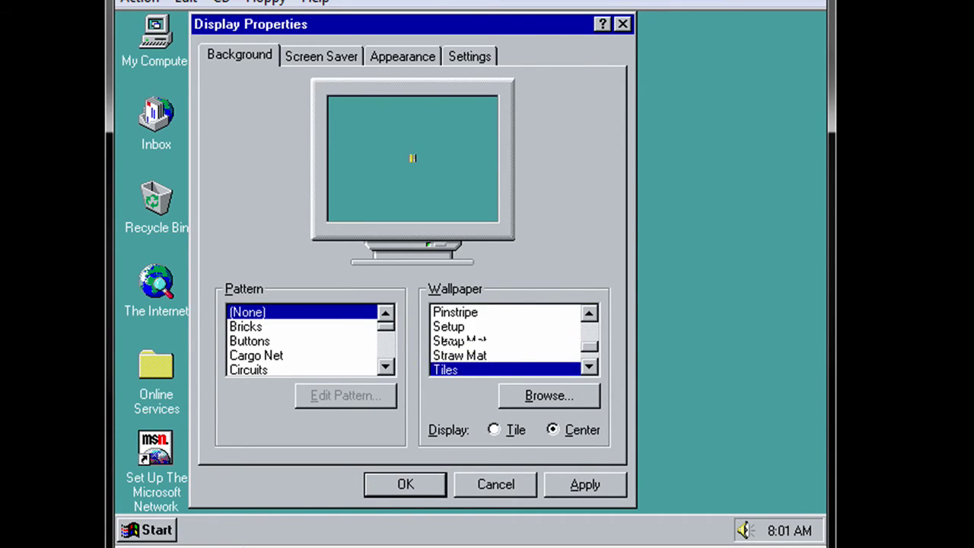
key(Down)
key(Down)
key(Up)
key(Up)
key(Up)
key(Up)
key(Up)
key(Up)
key(Up)
key(Up)
key(Up)
key(Up)
key(Up)
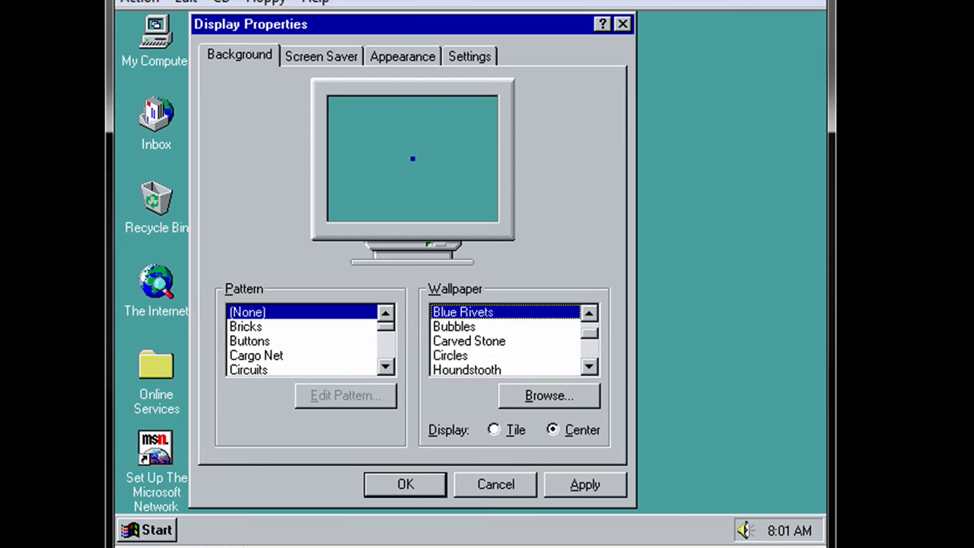
key(Down)
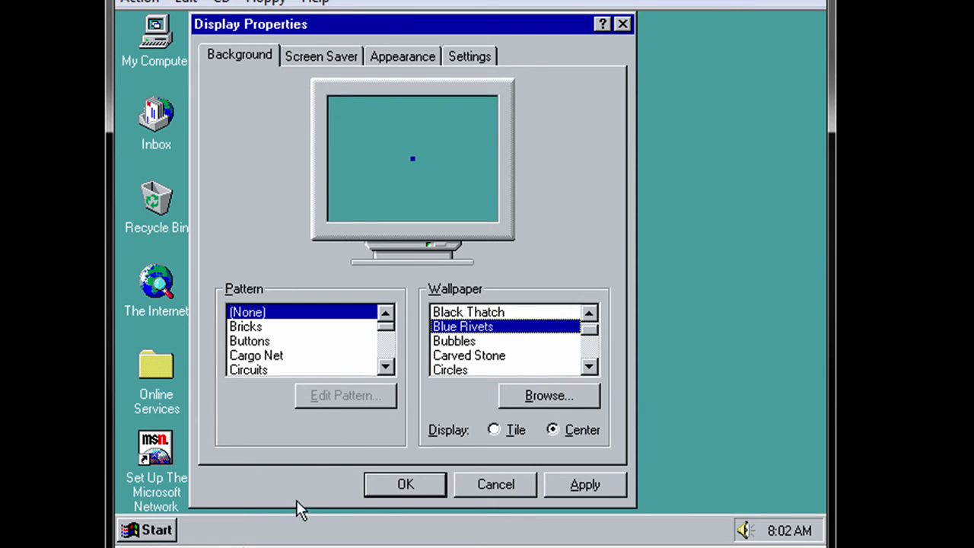
click(144, 530)
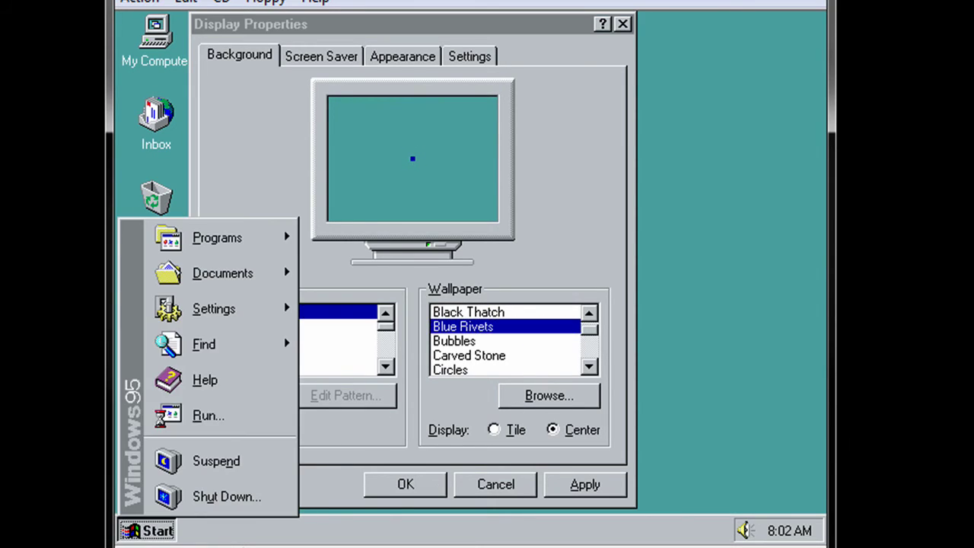
Step: Dismiss the Start menu and open the Windows 95 CD in drive D: via My Computer
click(319, 152)
double_click(177, 34)
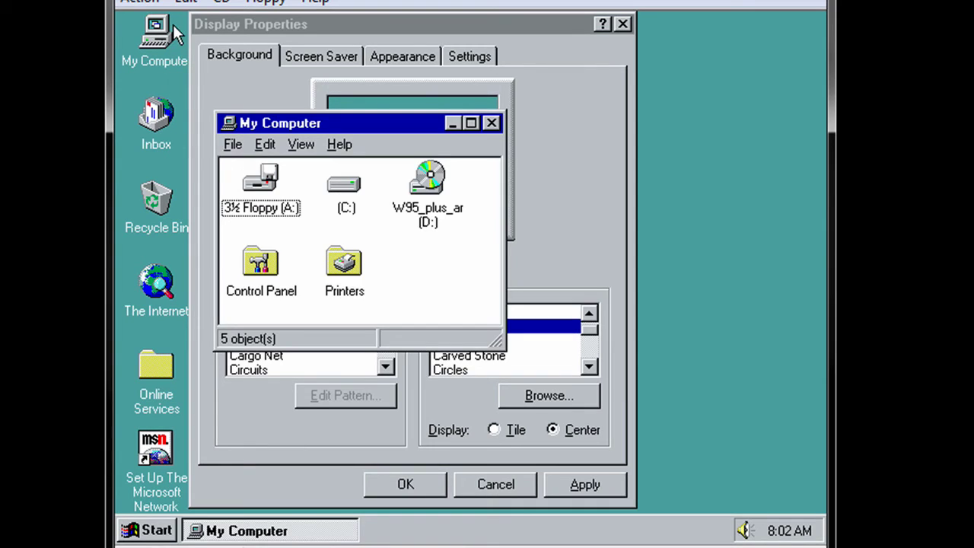
double_click(449, 199)
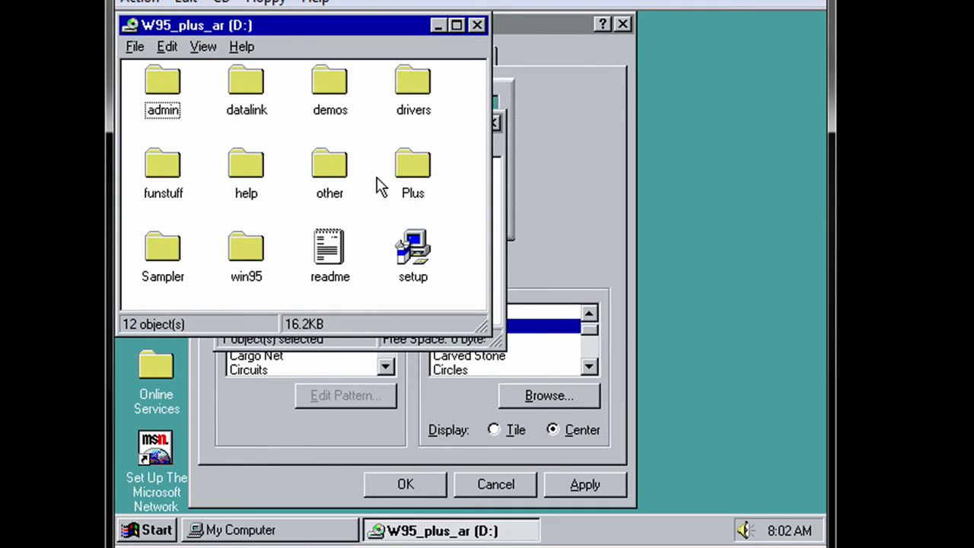
Step: Look through the CD's Plus folder, then open funstuff > pictures instead
double_click(404, 163)
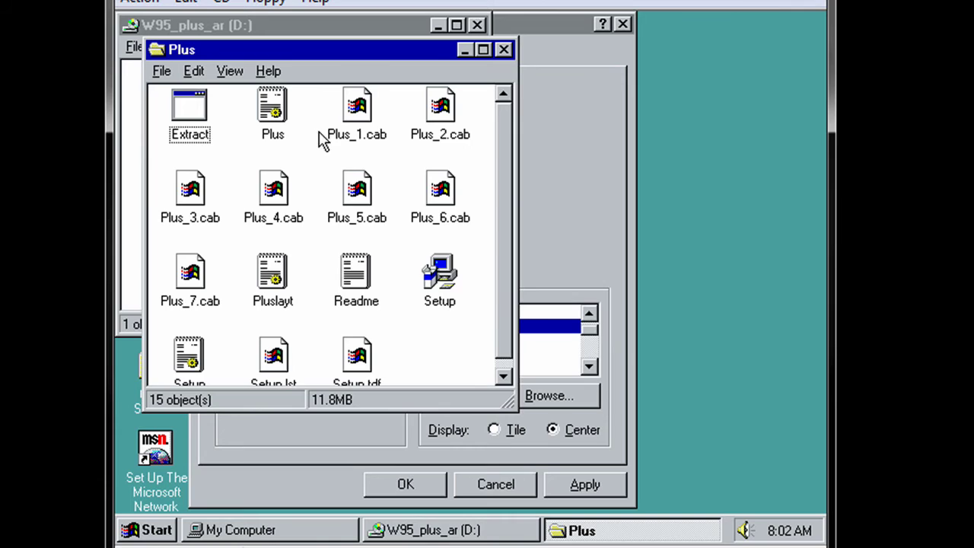
click(355, 272)
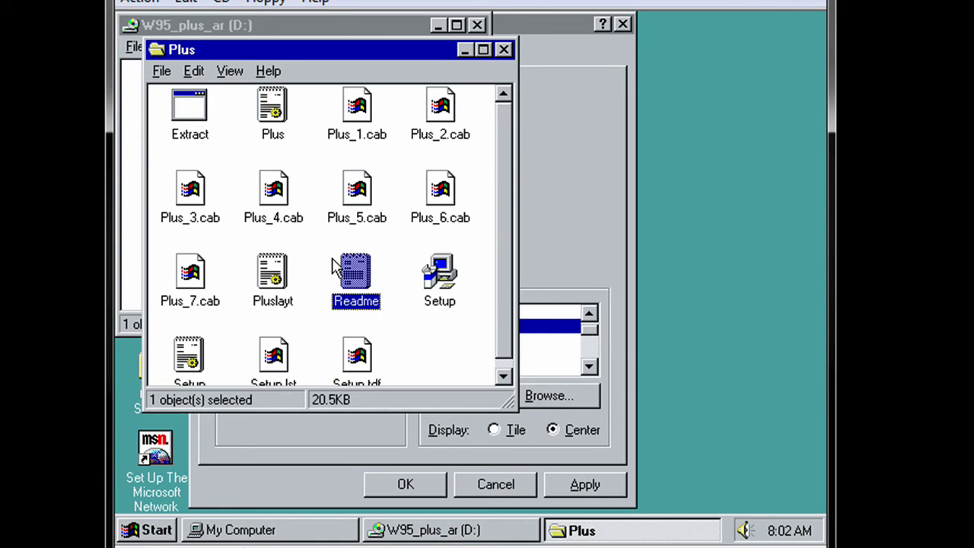
key(Down)
key(Up)
key(Up)
key(Up)
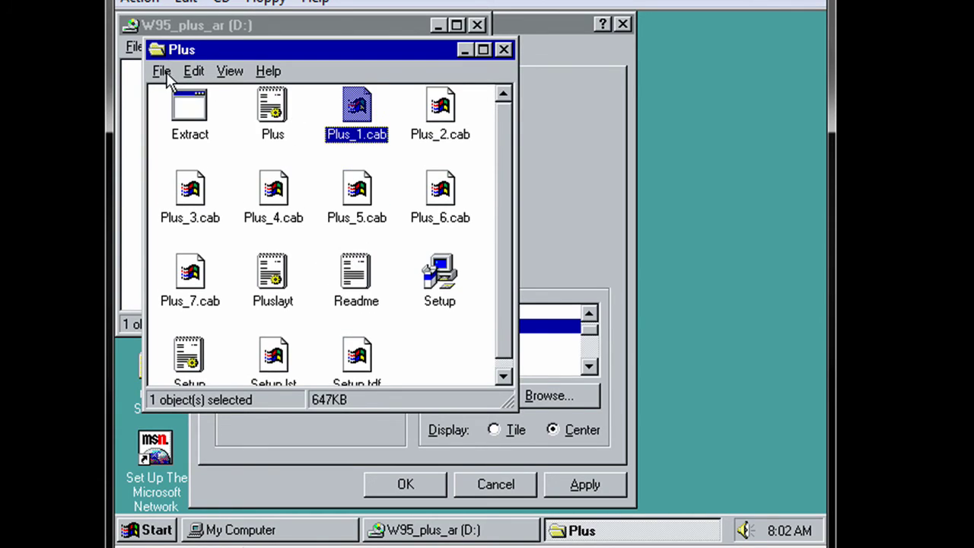
click(503, 51)
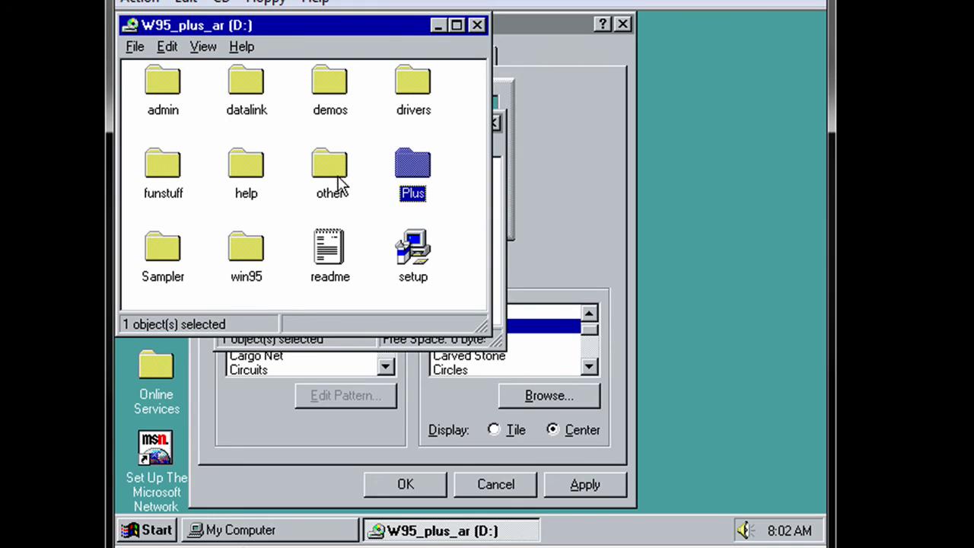
double_click(189, 181)
double_click(282, 151)
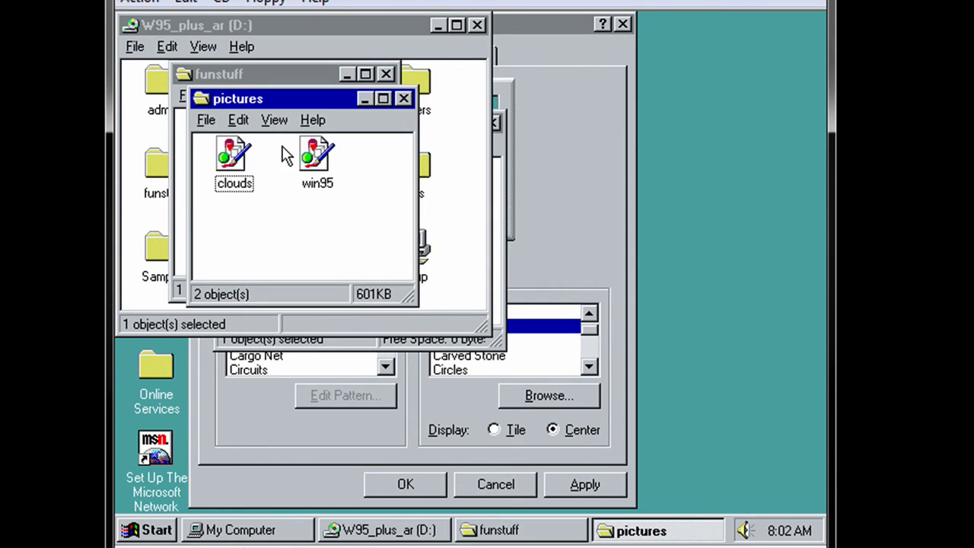
Step: Open the clouds image in Paint and set it as the centred wallpaper
click(238, 156)
double_click(253, 161)
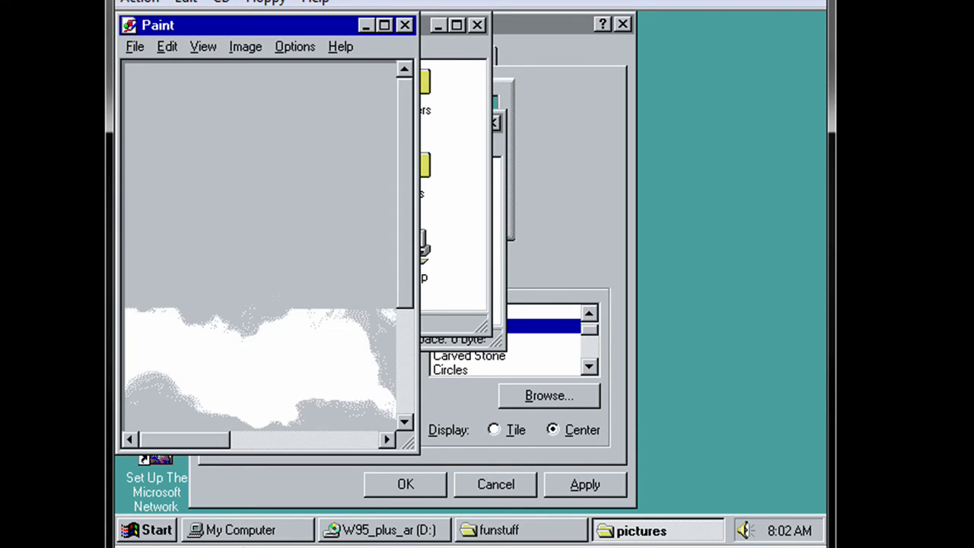
click(135, 46)
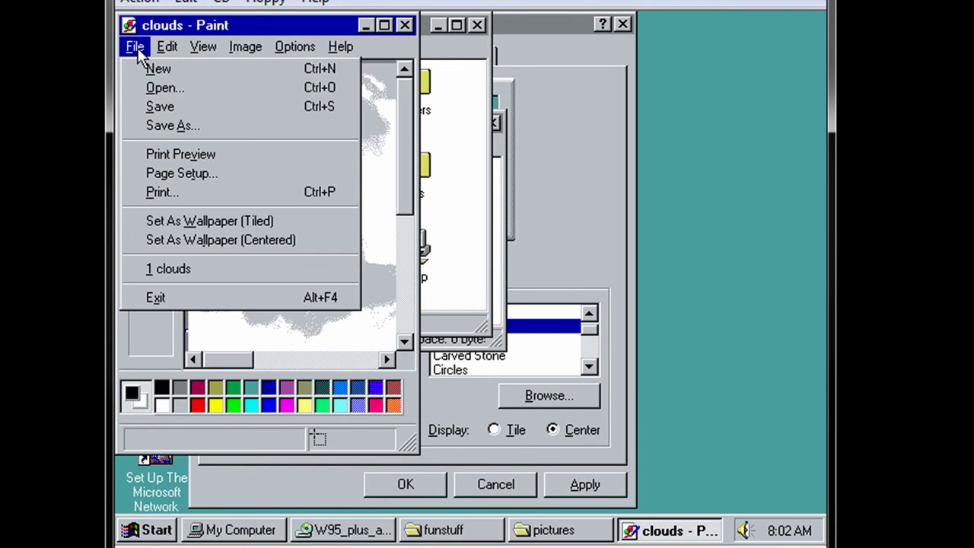
click(182, 242)
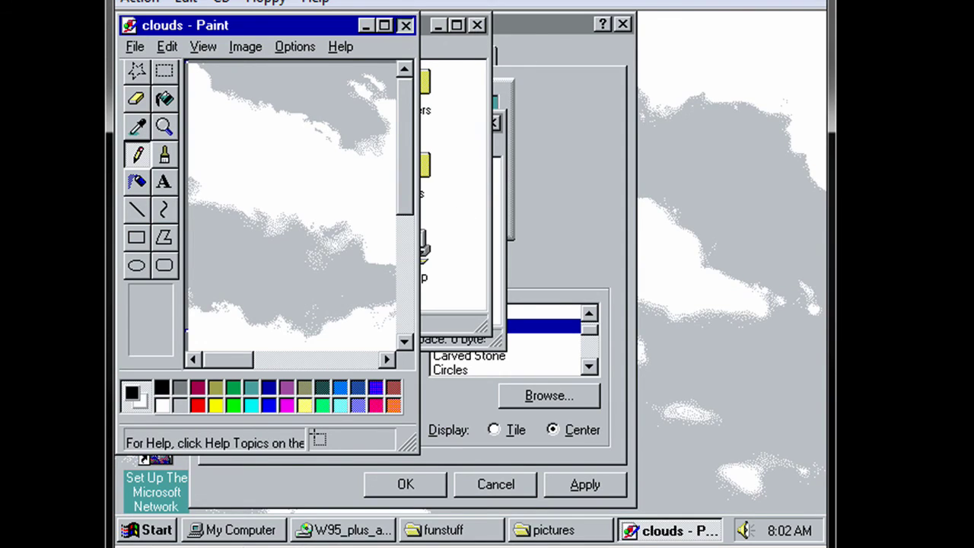
Step: Close Paint, then view the win95 image and close it too
click(404, 26)
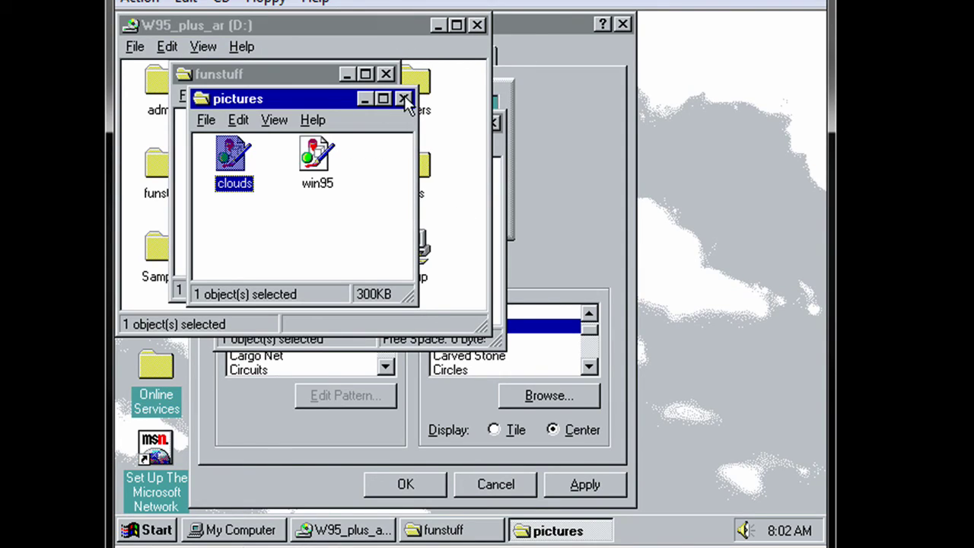
double_click(321, 168)
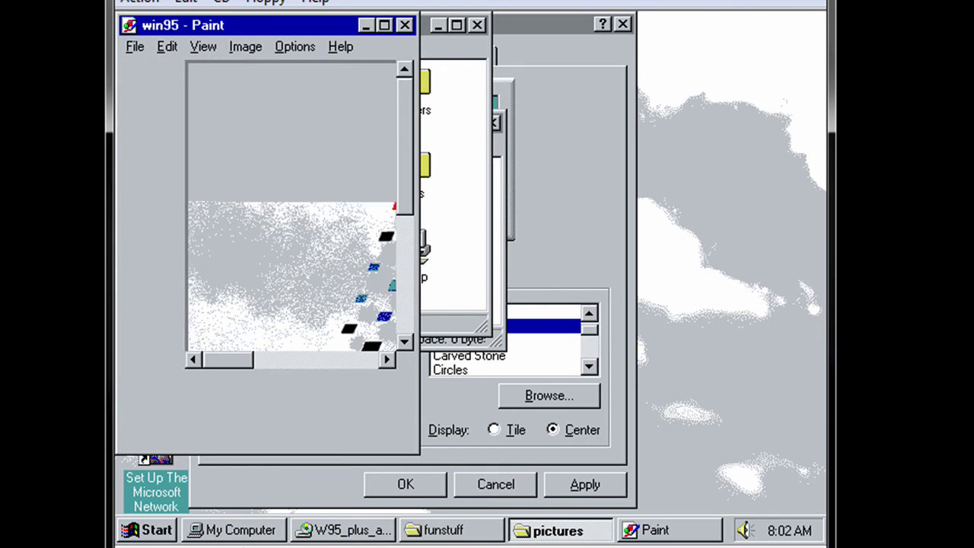
click(405, 25)
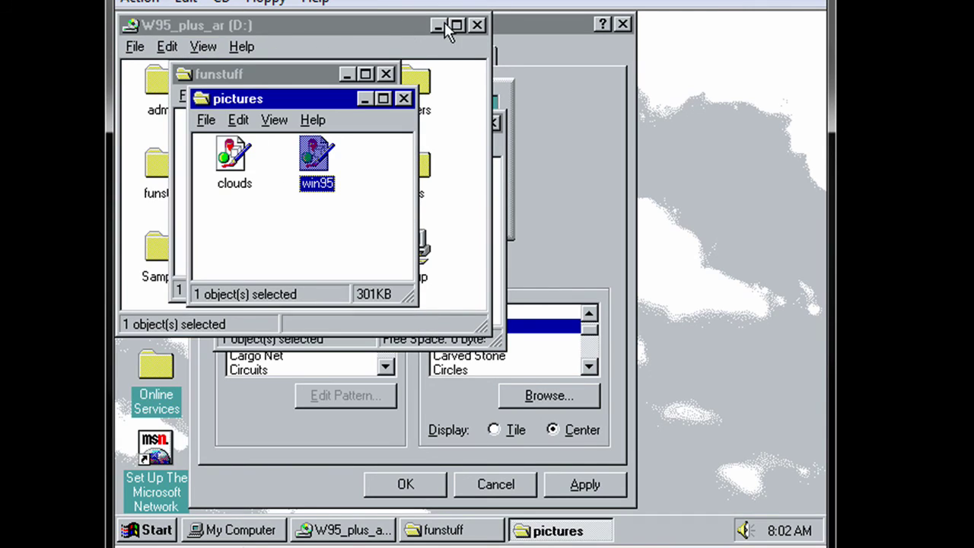
Step: Close the pictures, funstuff, CD and My Computer windows plus Display Properties, then open Run
click(403, 98)
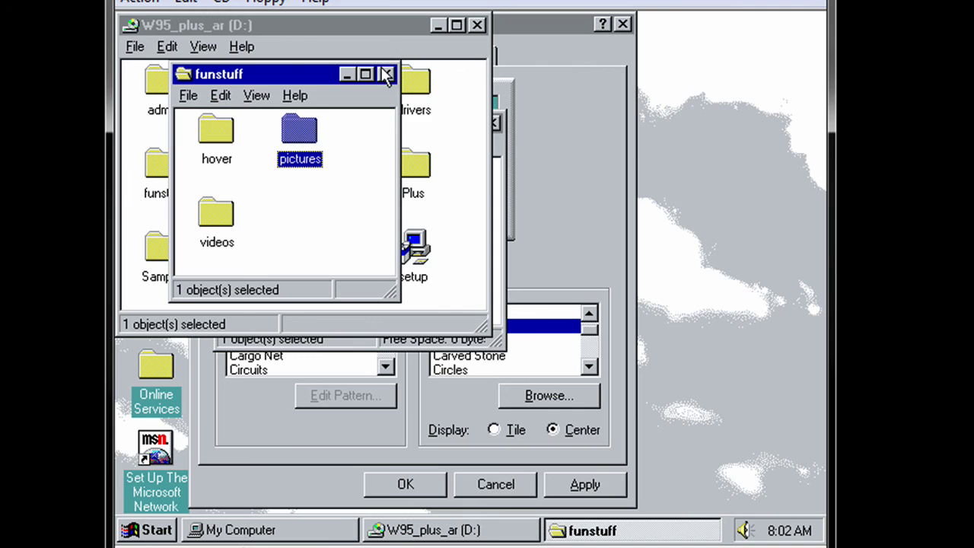
click(387, 74)
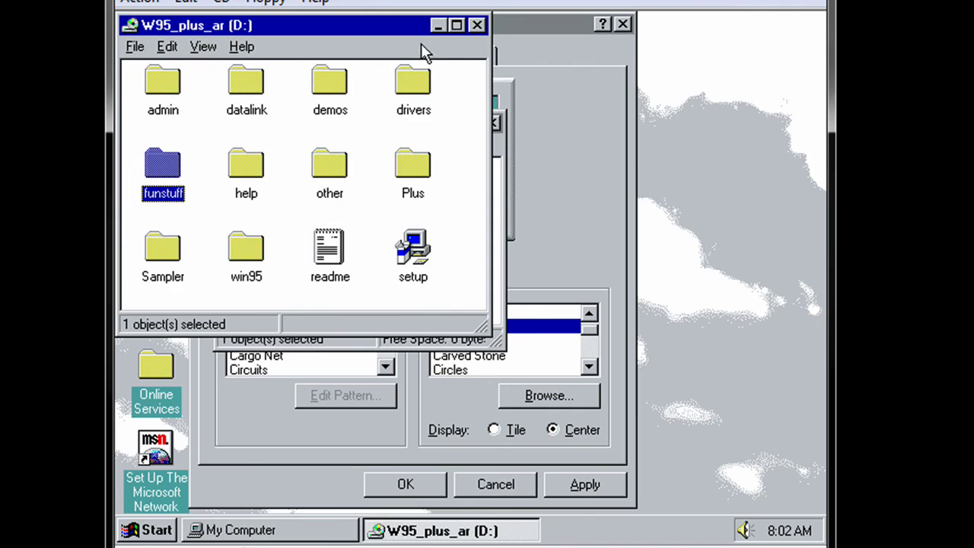
click(477, 25)
click(491, 124)
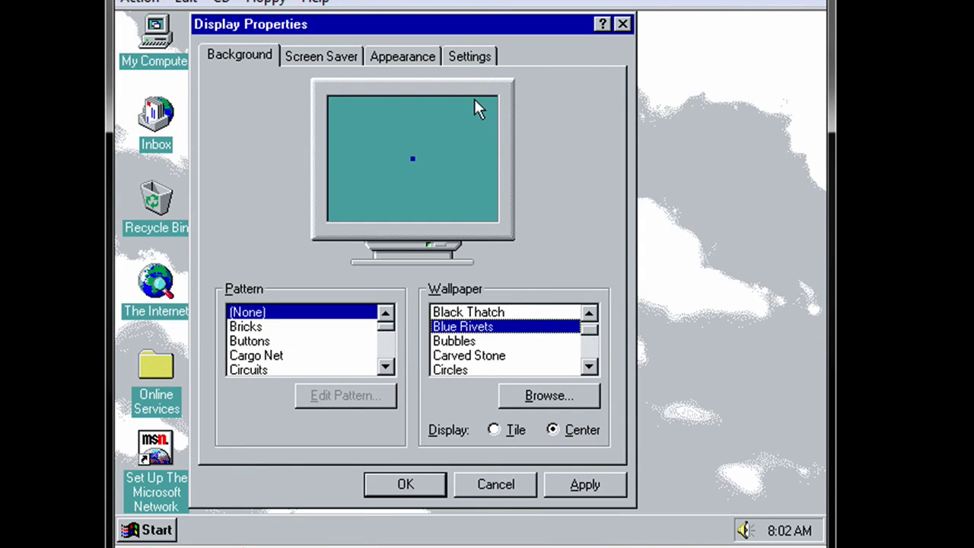
click(621, 25)
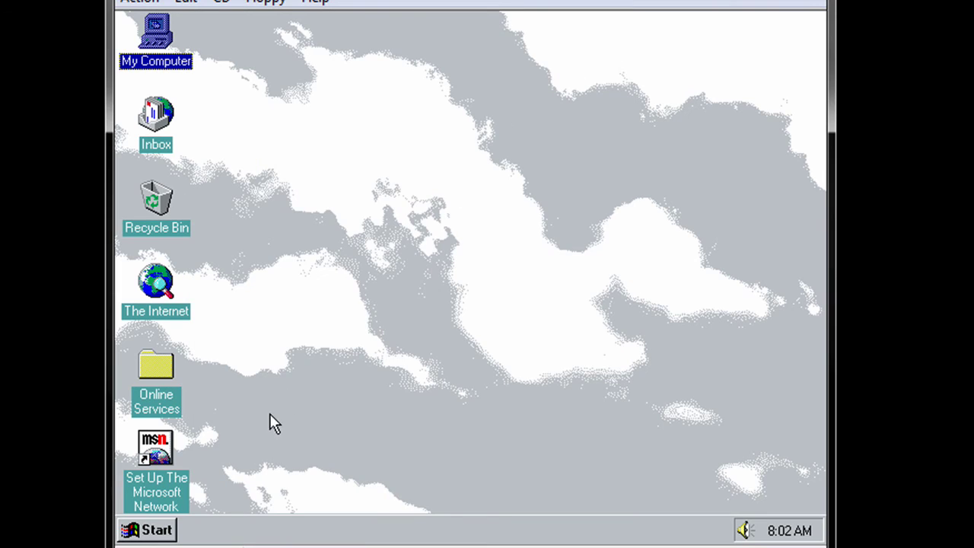
click(130, 533)
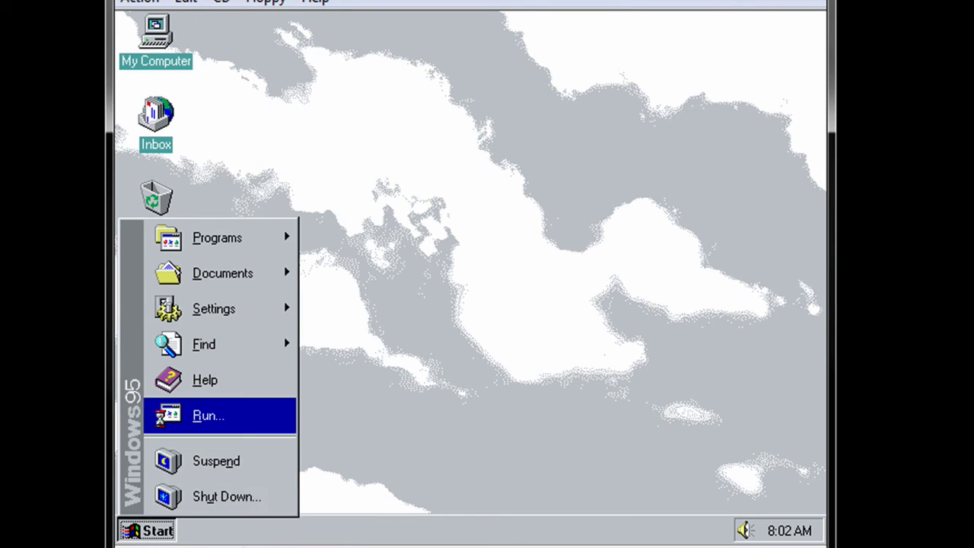
click(255, 420)
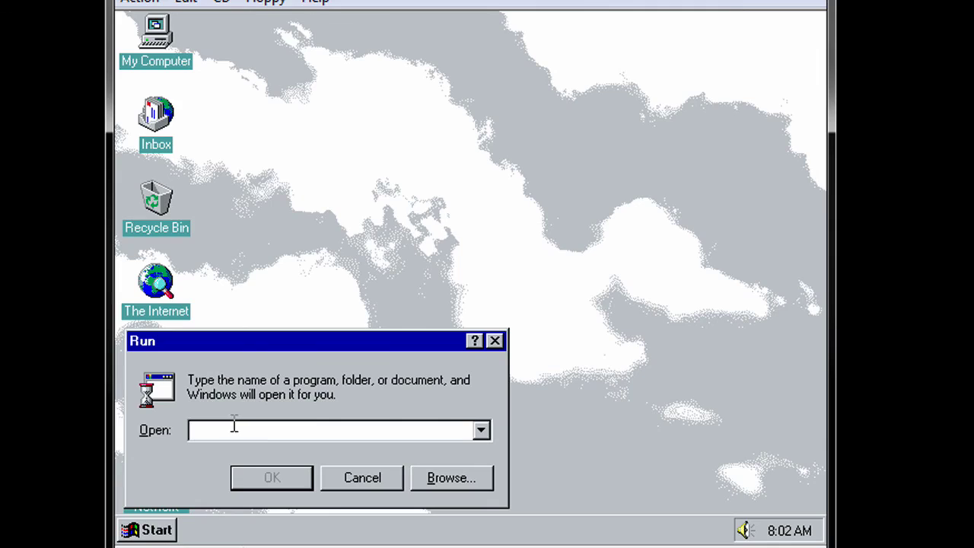